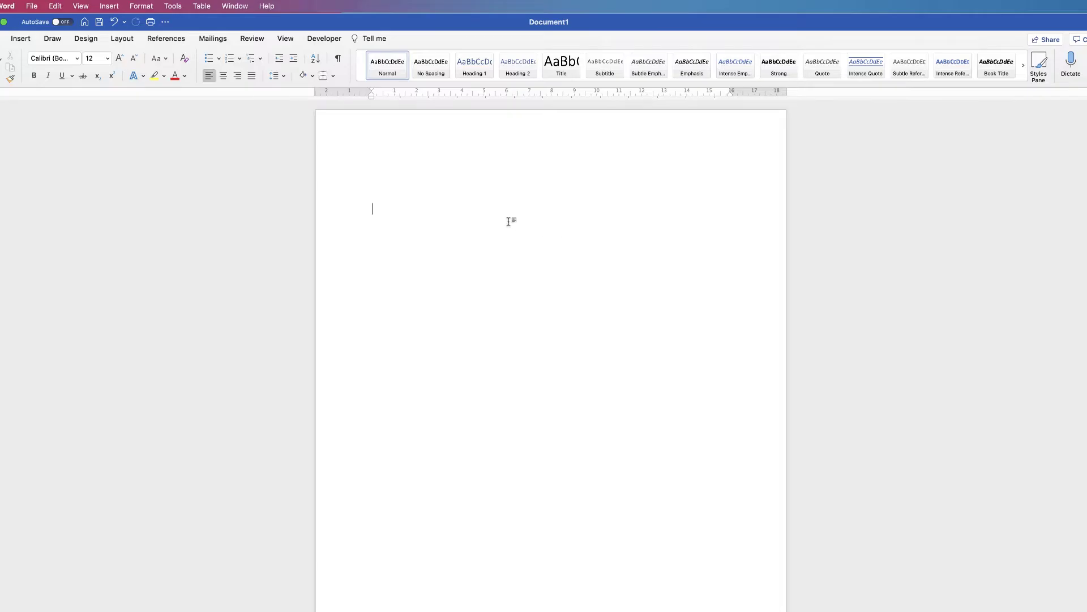
# Insert a table with 15 columns and 15 rows at the start of the blank document.
pyautogui.click(395, 161)
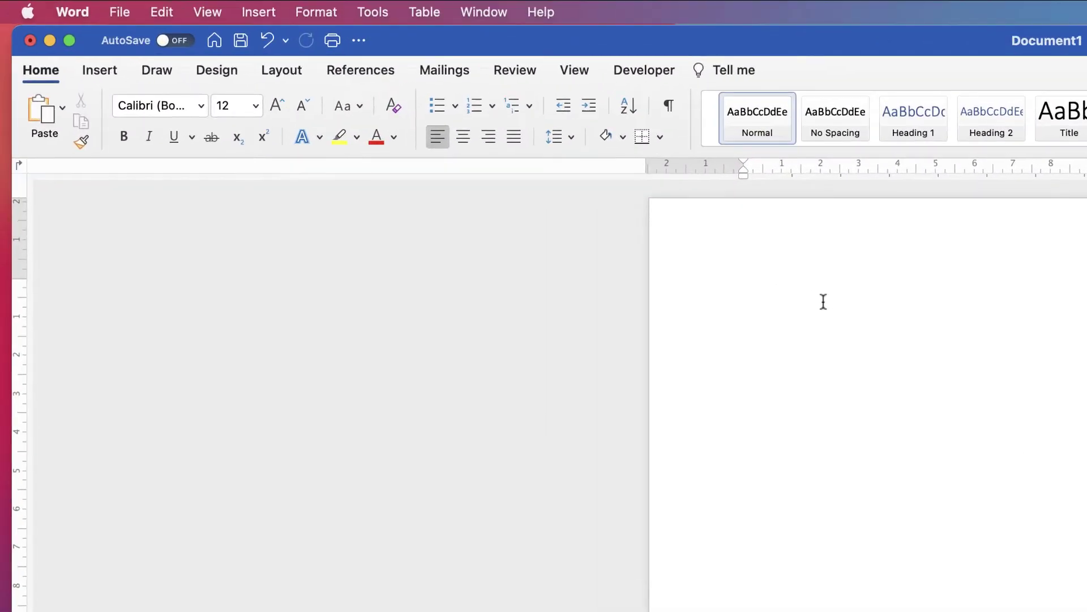
pyautogui.click(100, 69)
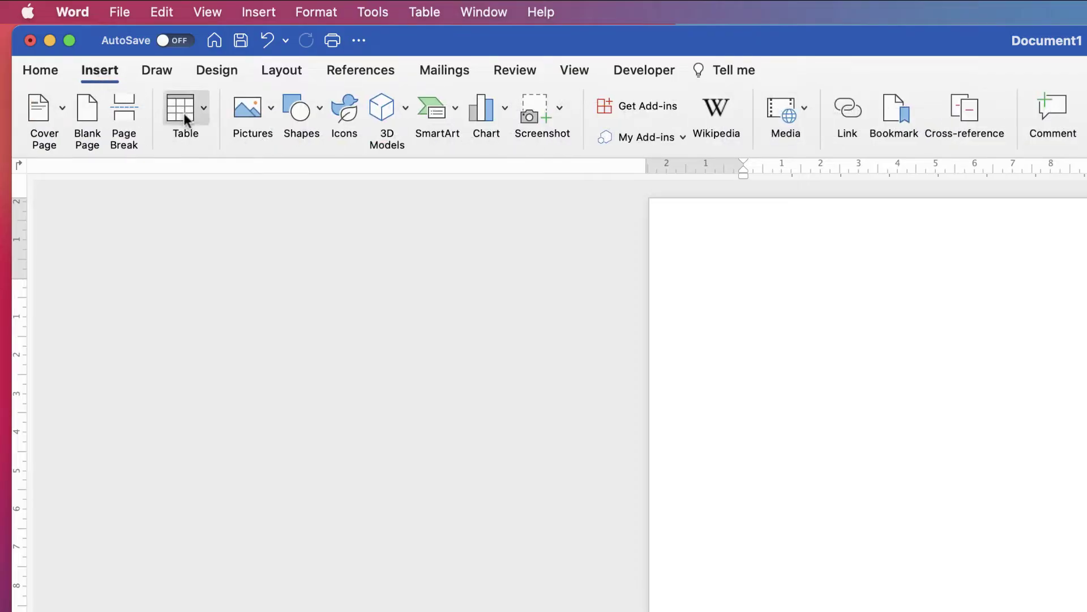
pyautogui.click(203, 107)
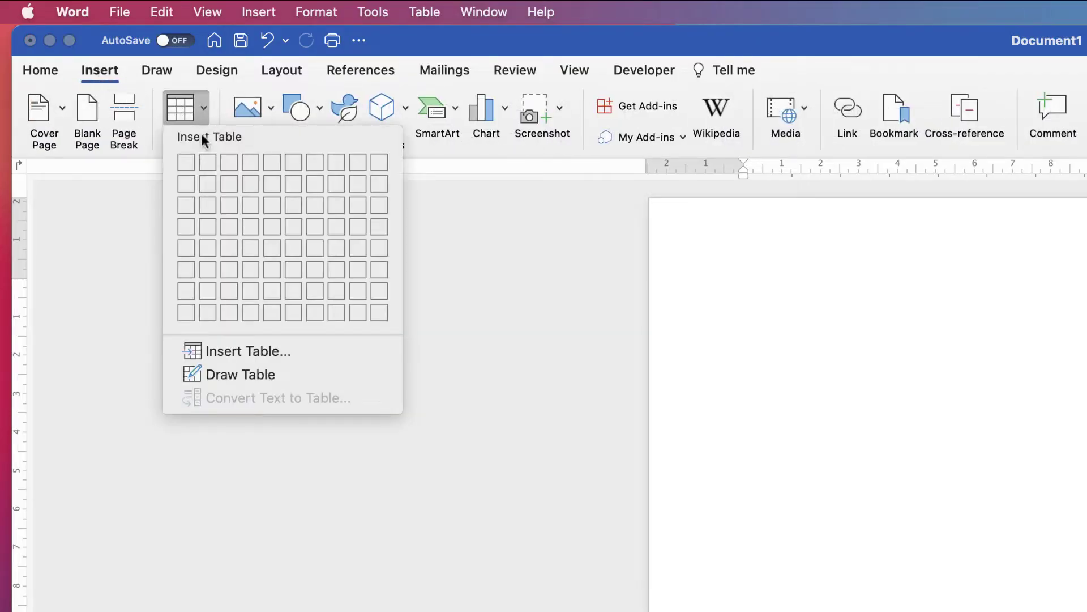
pyautogui.click(256, 351)
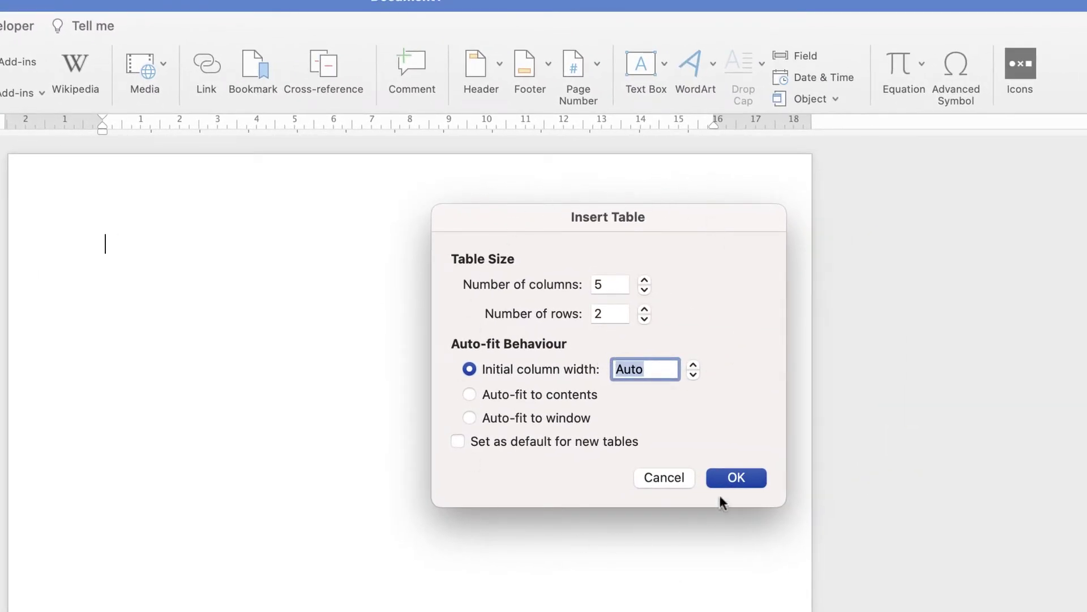
pyautogui.doubleClick(599, 285)
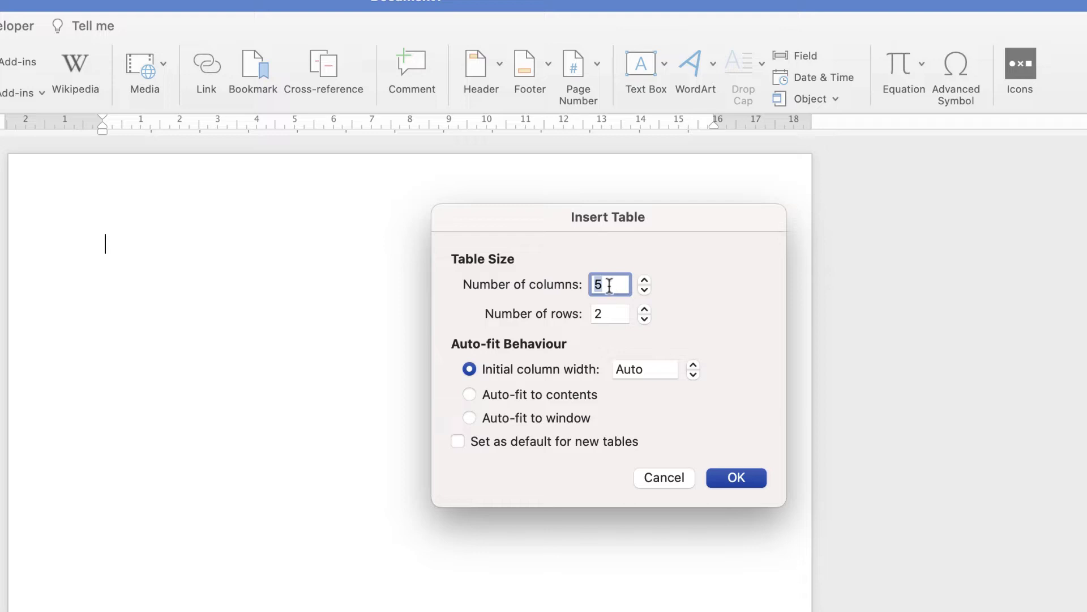
pyautogui.write('15')
pyautogui.press('Tab')
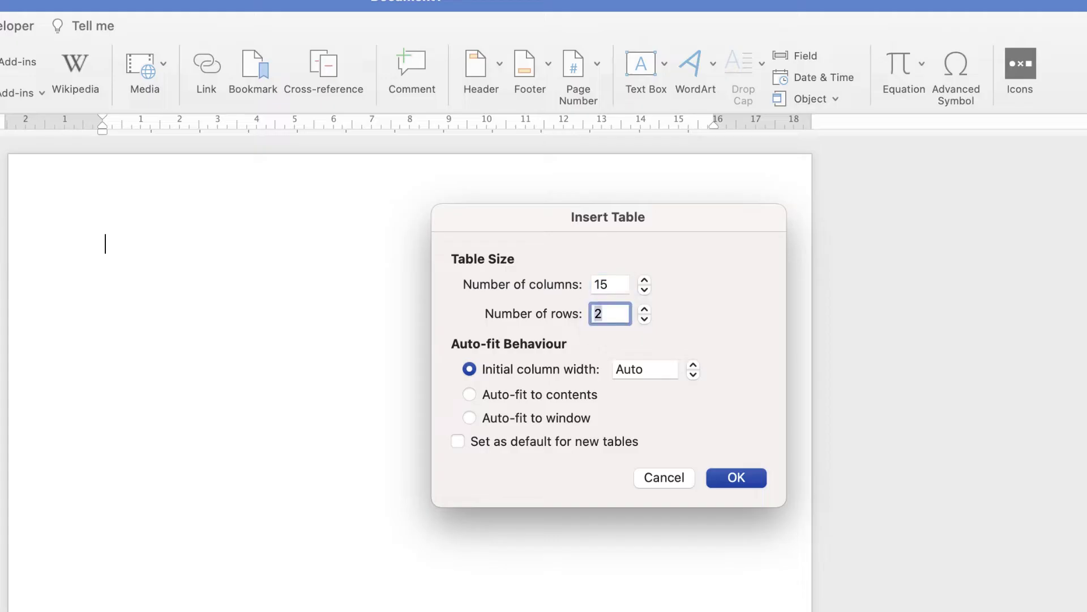
pyautogui.write('15')
pyautogui.press('Return')
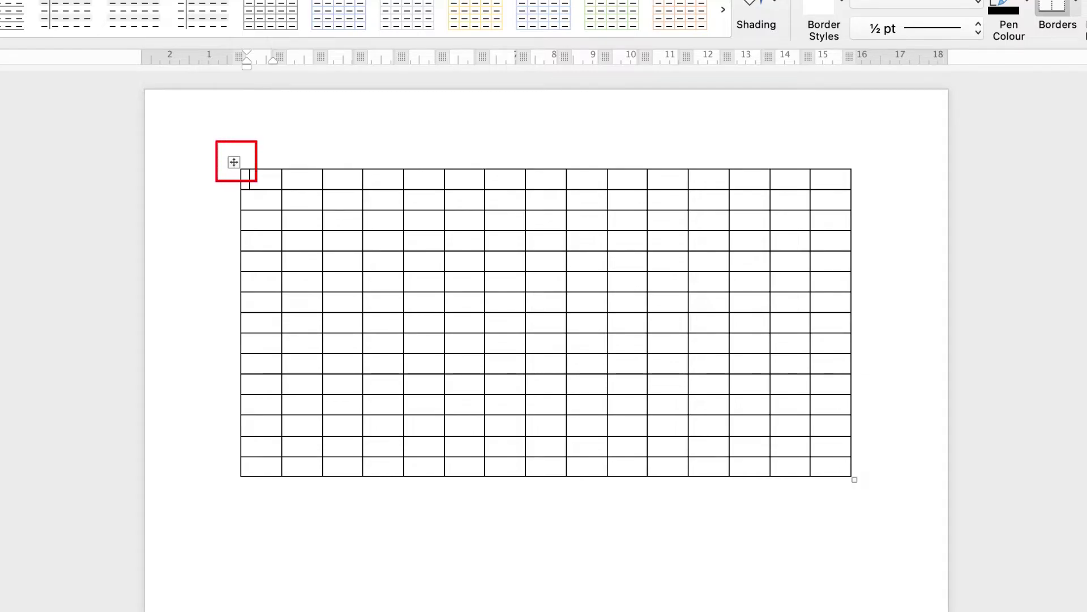
# Set the row height of the entire table to 0.7 cm.
pyautogui.moveTo(839, 467); pyautogui.dragTo(252, 177)
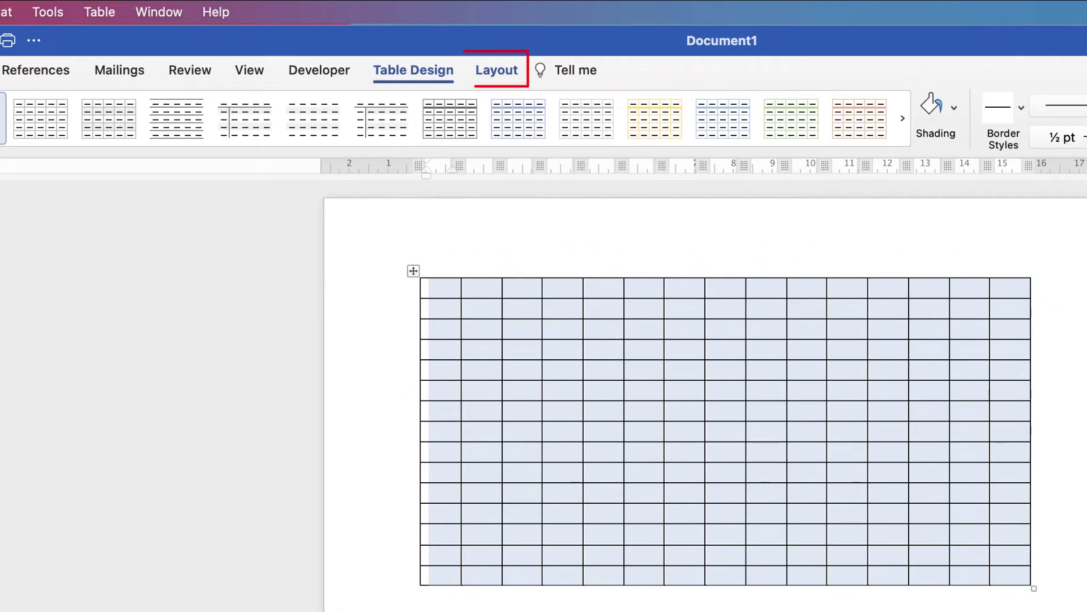
pyautogui.click(496, 70)
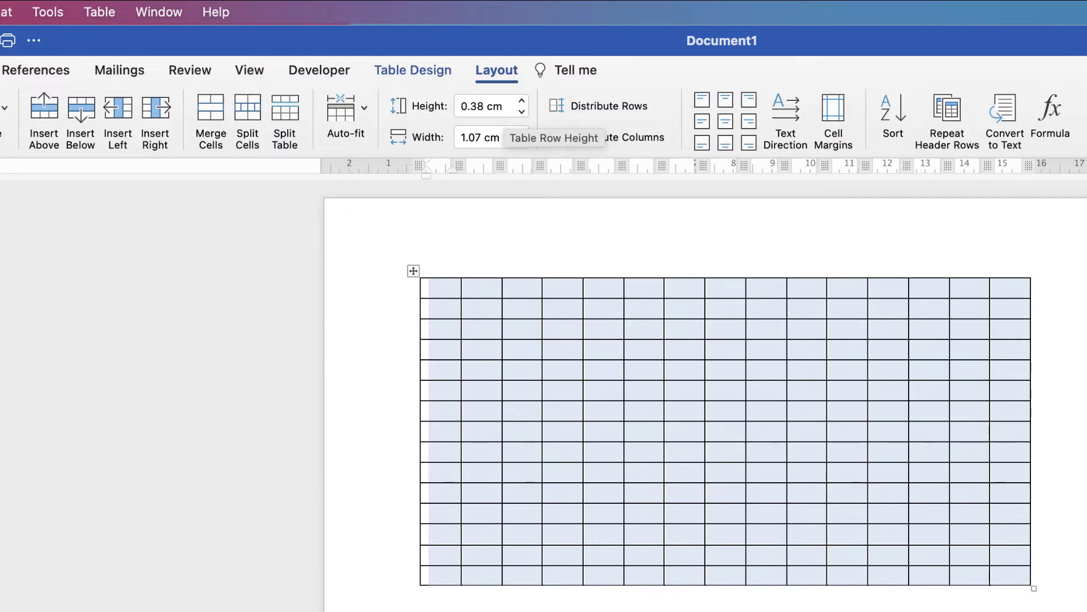
pyautogui.moveTo(504, 106); pyautogui.dragTo(461, 105)
pyautogui.click(502, 106)
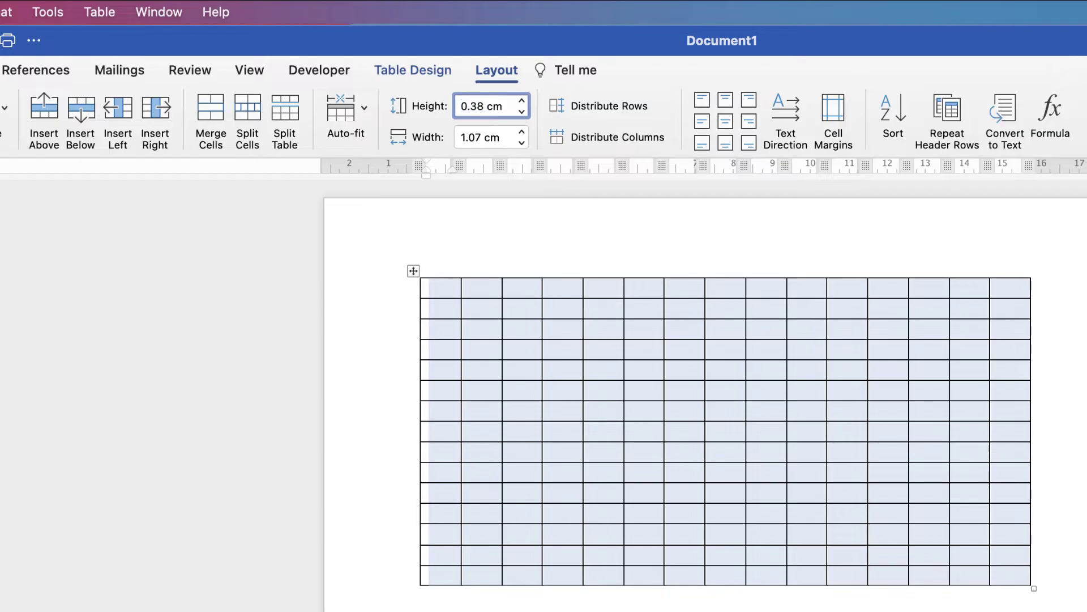
pyautogui.write('0')
pyautogui.press('super+a')
pyautogui.press('BackSpace')
pyautogui.write('0.7')
pyautogui.press('Tab')
# Set the column width of the entire table to 0.7 cm.
pyautogui.hotkey('shift', 'Left')
pyautogui.hotkey('shift', 'Left')
pyautogui.hotkey('shift', 'Left')
pyautogui.hotkey('shift', 'Left')
pyautogui.hotkey('shift', 'Left')
pyautogui.hotkey('shift', 'Left')
pyautogui.hotkey('shift', 'Left')
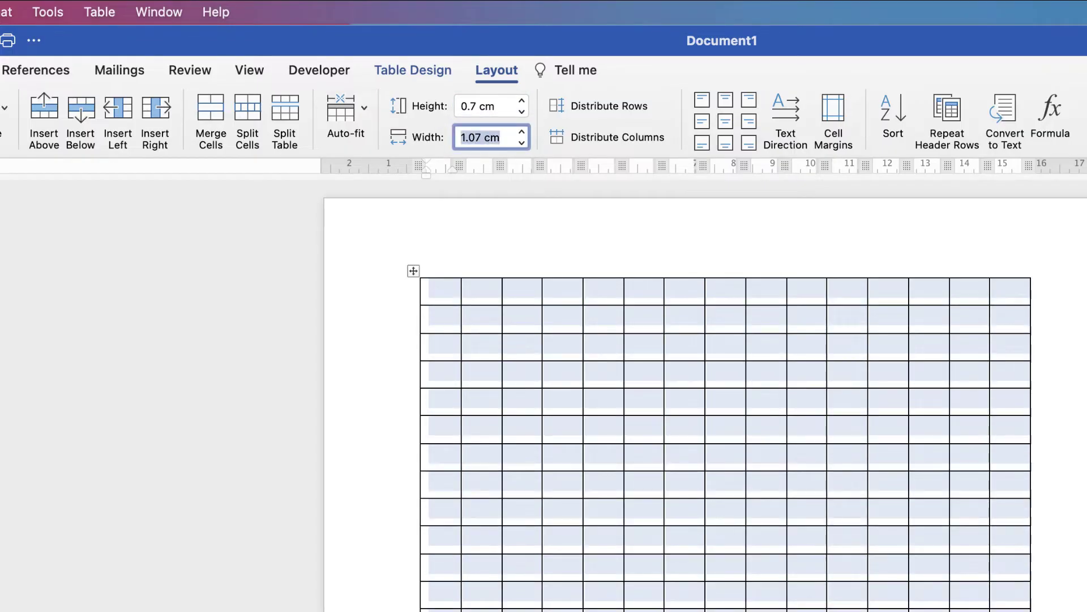
pyautogui.write('0.7')
pyautogui.press('Return')
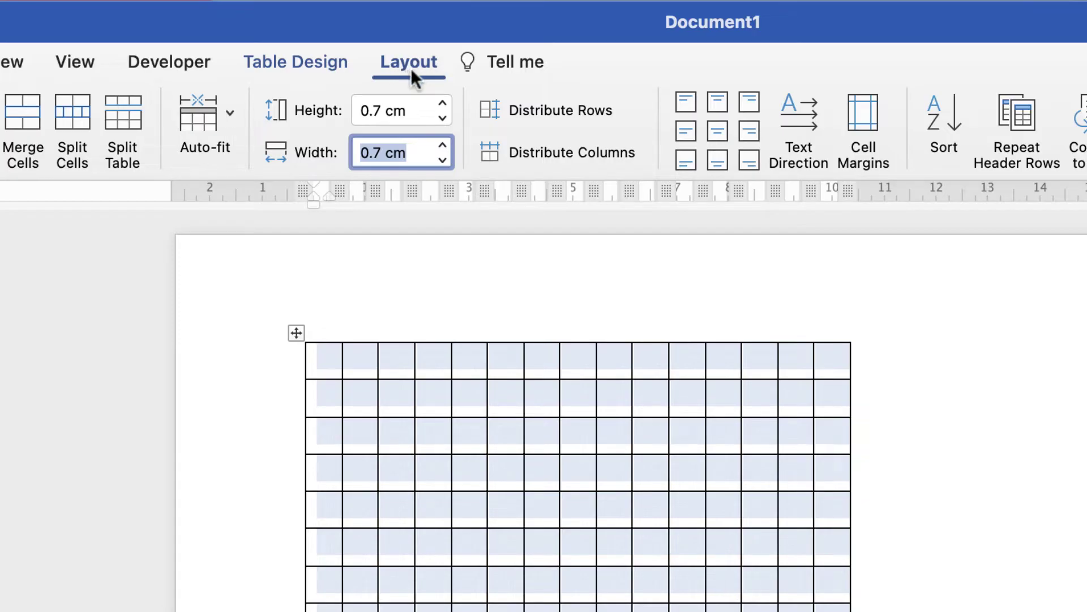
# Centre the content of all table cells horizontally and vertically, testing it with a temporary letter A in the first cell.
pyautogui.click(718, 131)
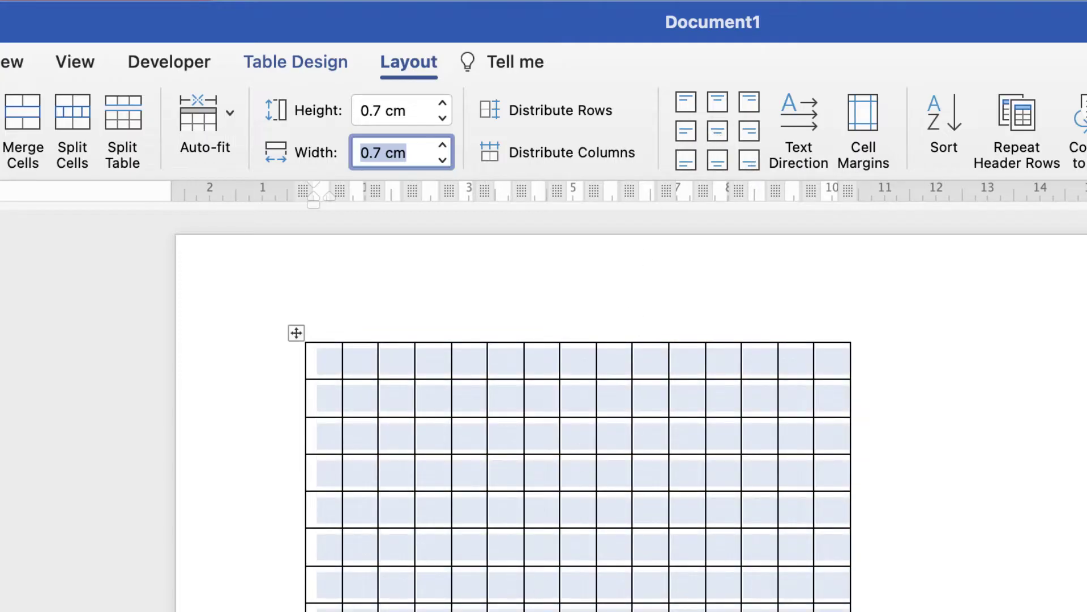
pyautogui.press('Left')
pyautogui.write('A')
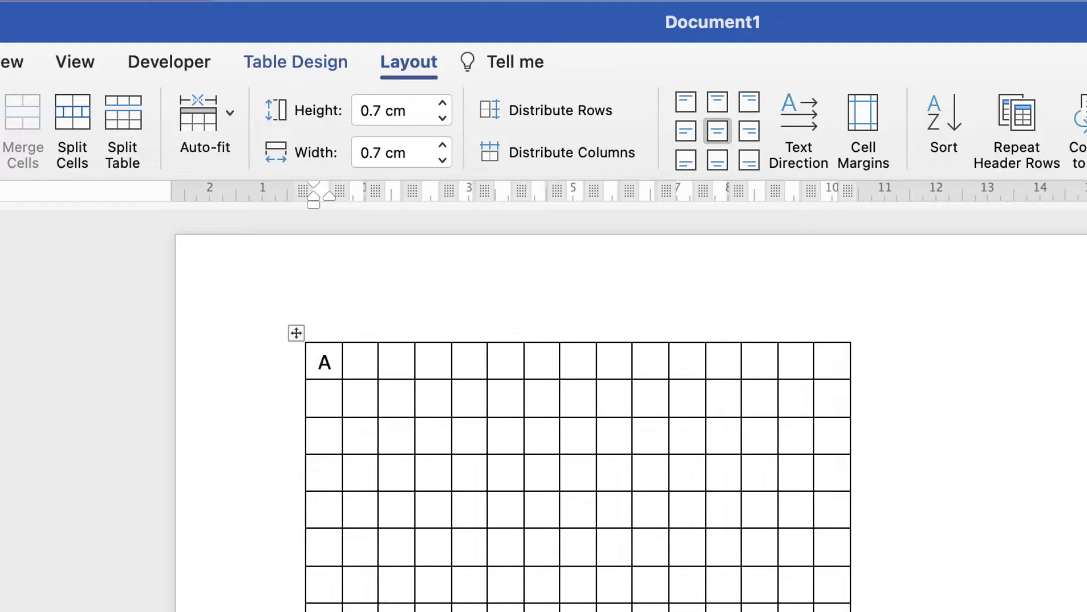
pyautogui.press('BackSpace')
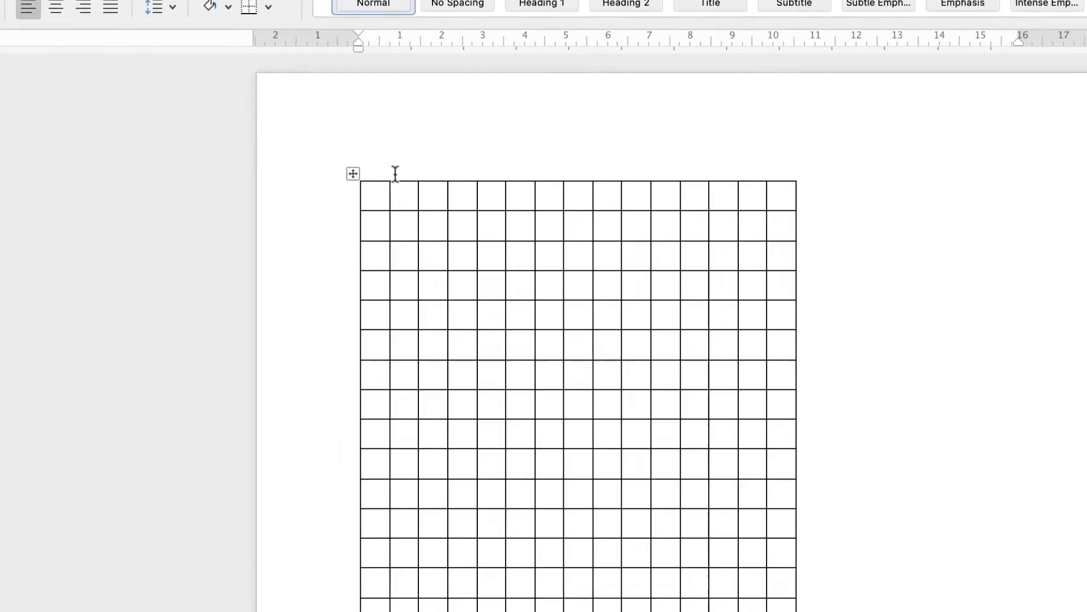
# Make blank lines above the table and add the centred title "WORD SEARCH" there.
pyautogui.press('Return')
pyautogui.press('Return')
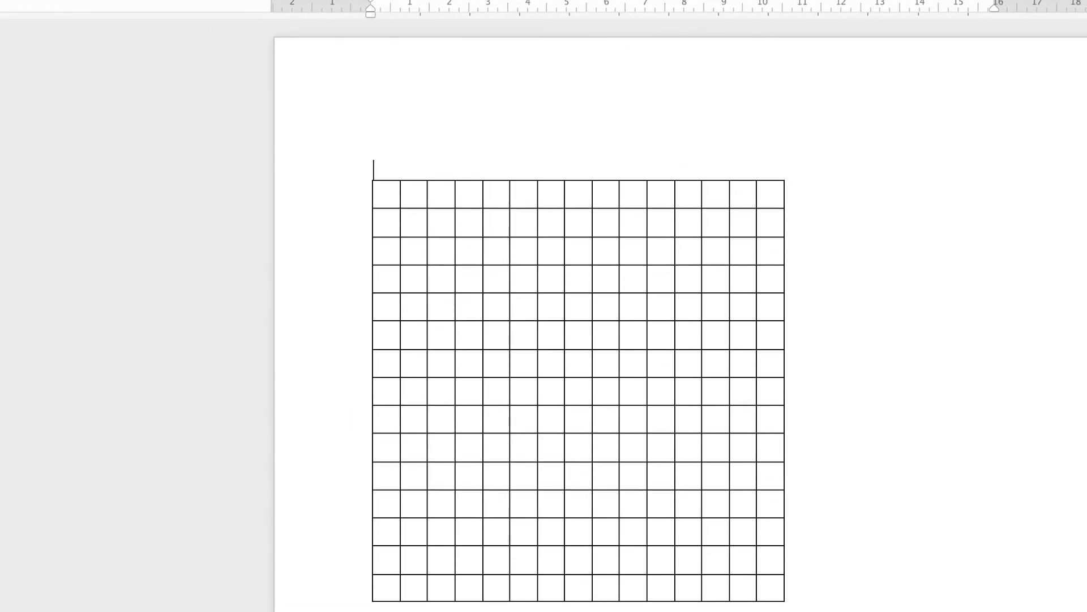
pyautogui.click(374, 129)
pyautogui.hotkey('ctrl', 'e')
pyautogui.write('WORD SEARCH')
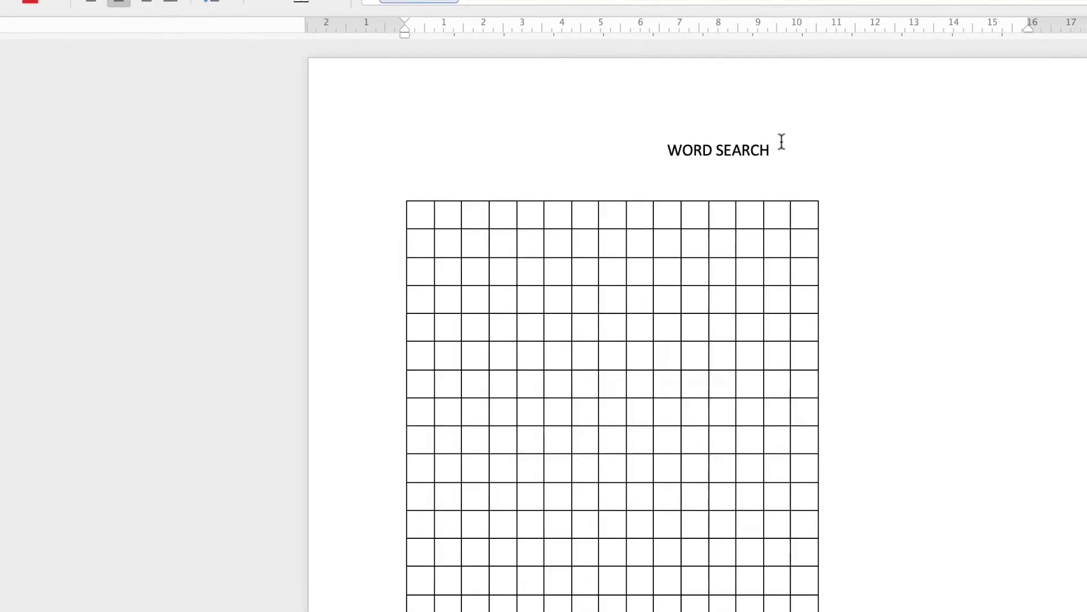
# Enlarge the WORD SEARCH title to 26 pt and underline it.
pyautogui.moveTo(737, 130); pyautogui.dragTo(567, 134)
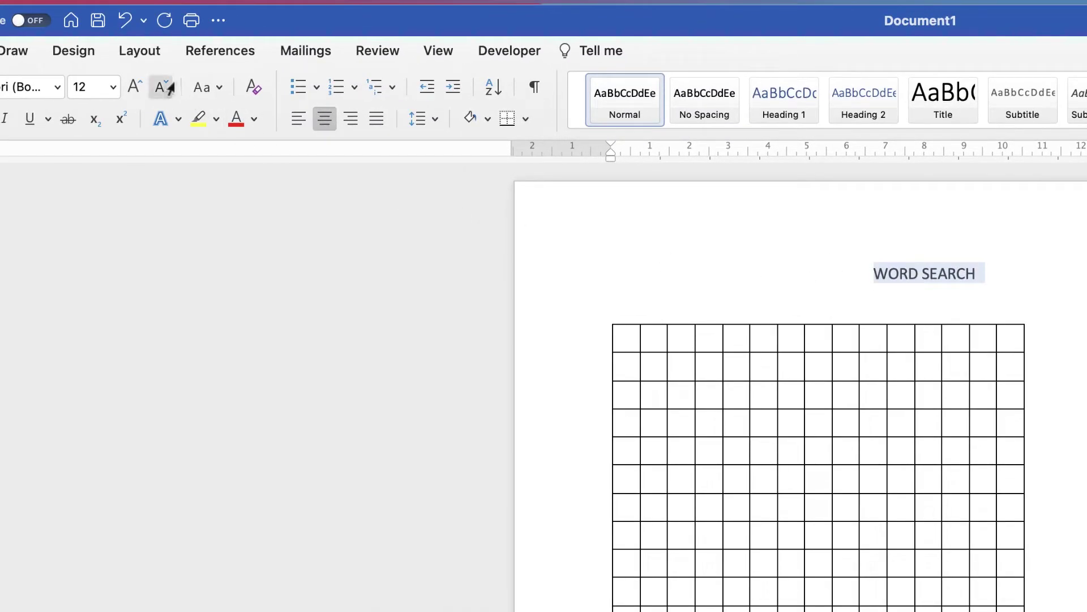
pyautogui.click(134, 94)
pyautogui.click(135, 91)
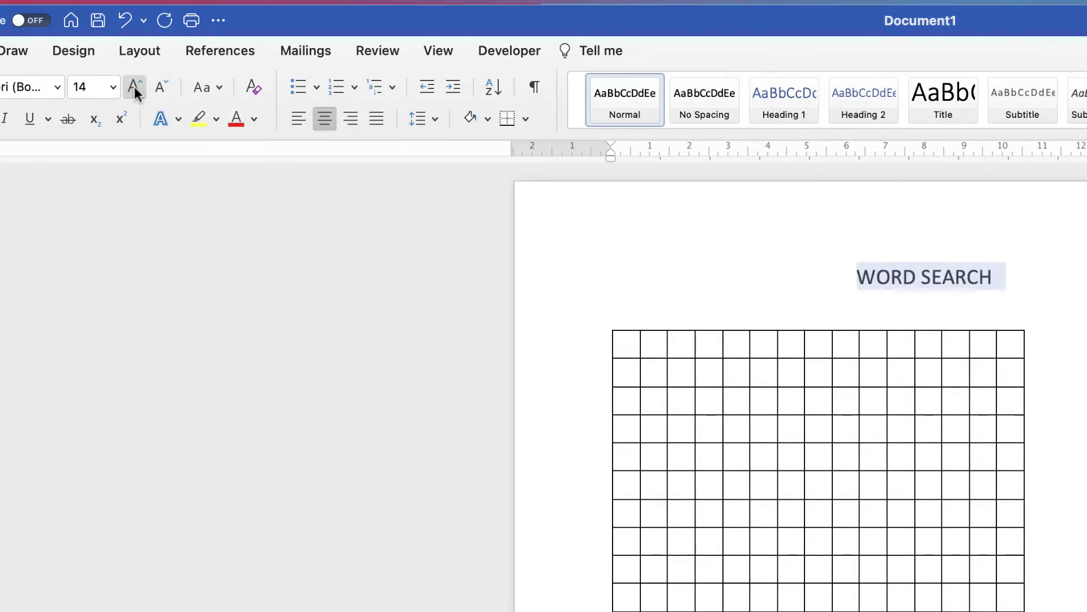
pyautogui.click(135, 89)
pyautogui.click(135, 89)
pyautogui.click(134, 86)
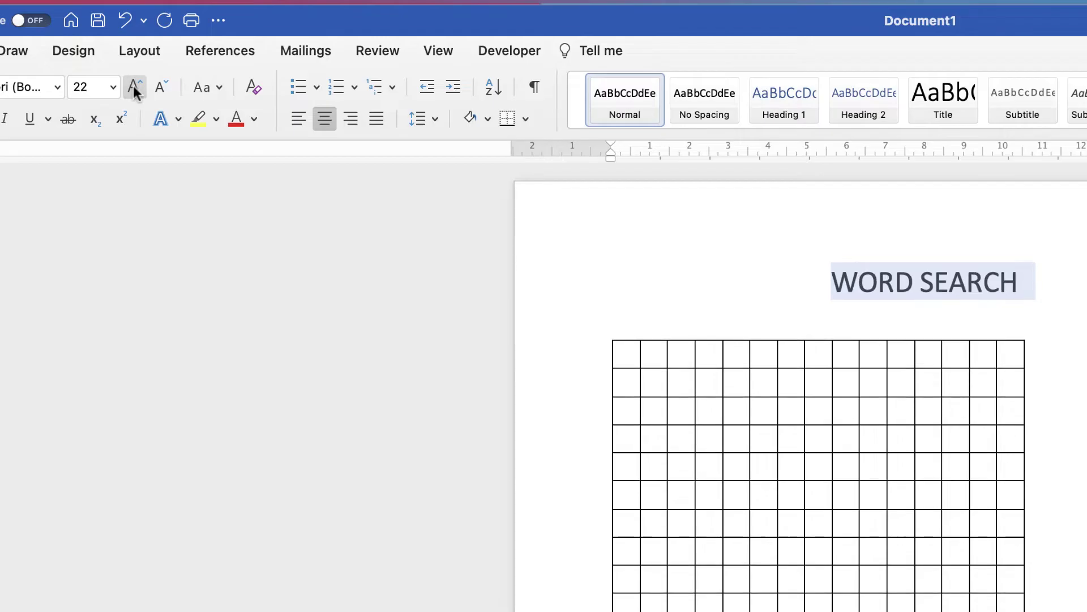
pyautogui.click(134, 85)
pyautogui.click(132, 83)
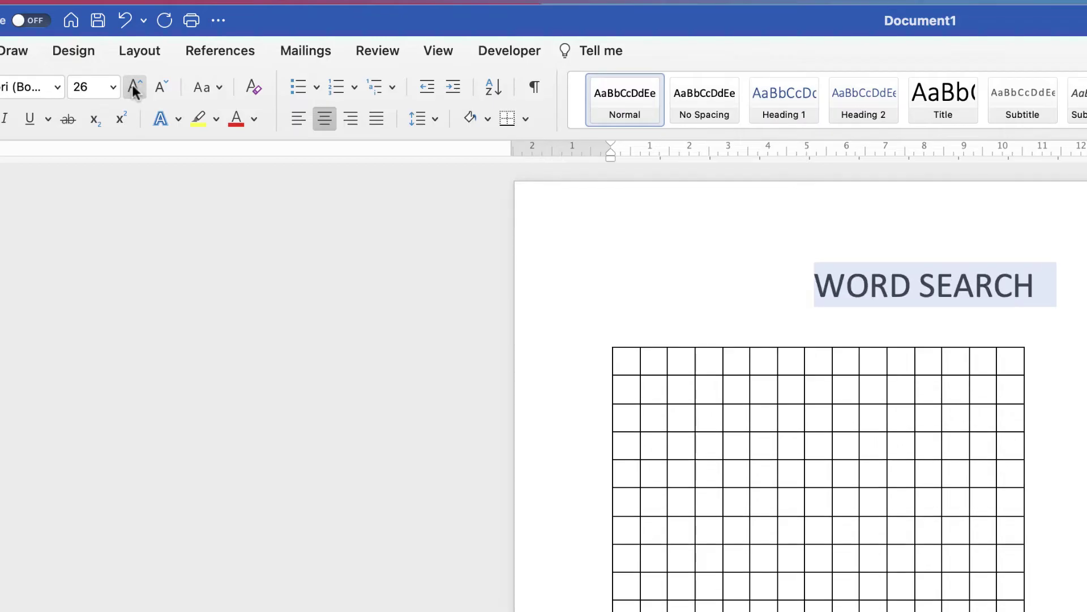
pyautogui.click(29, 118)
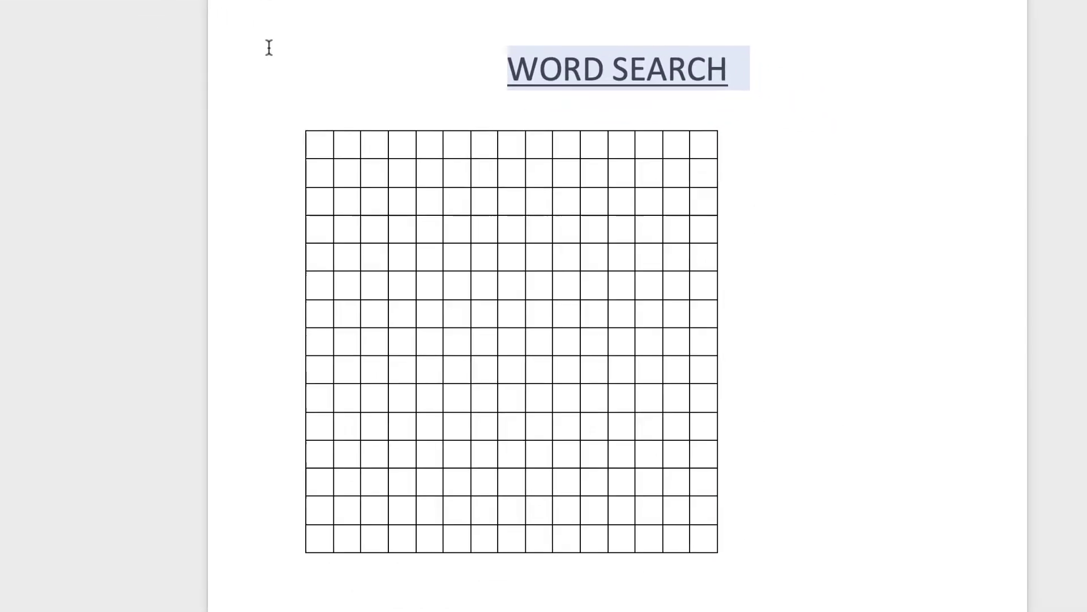
# Centre the whole table horizontally on the page beneath the title.
pyautogui.click(298, 122)
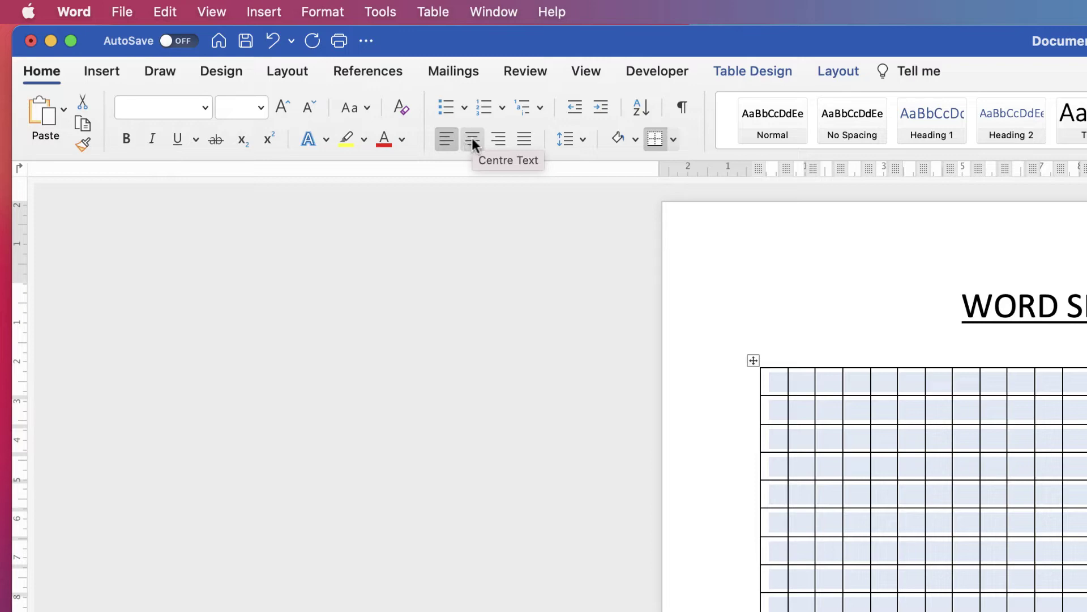
pyautogui.click(472, 140)
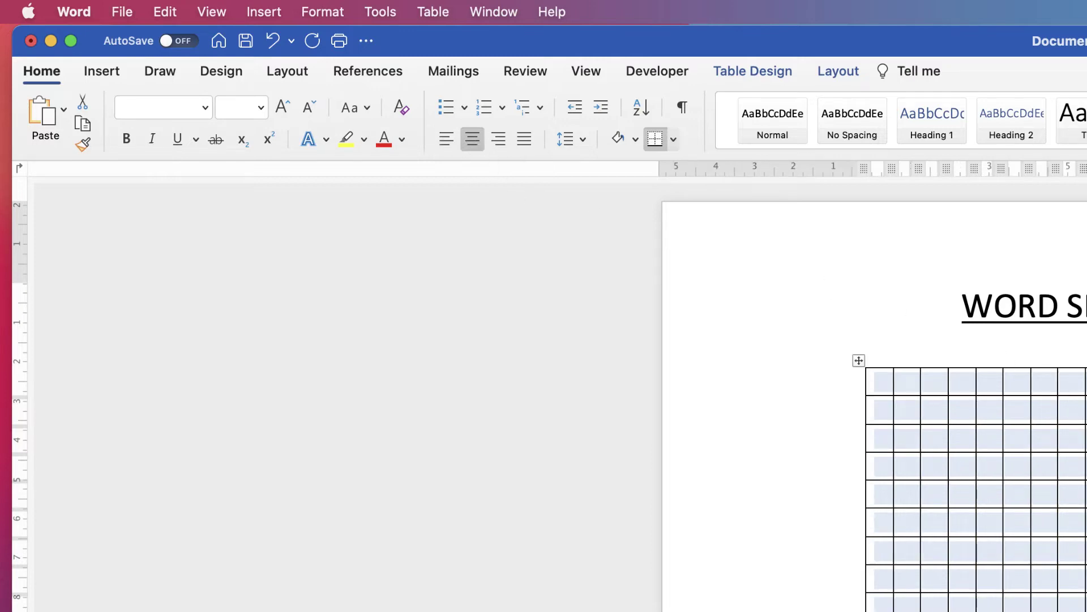
pyautogui.click(1086, 551)
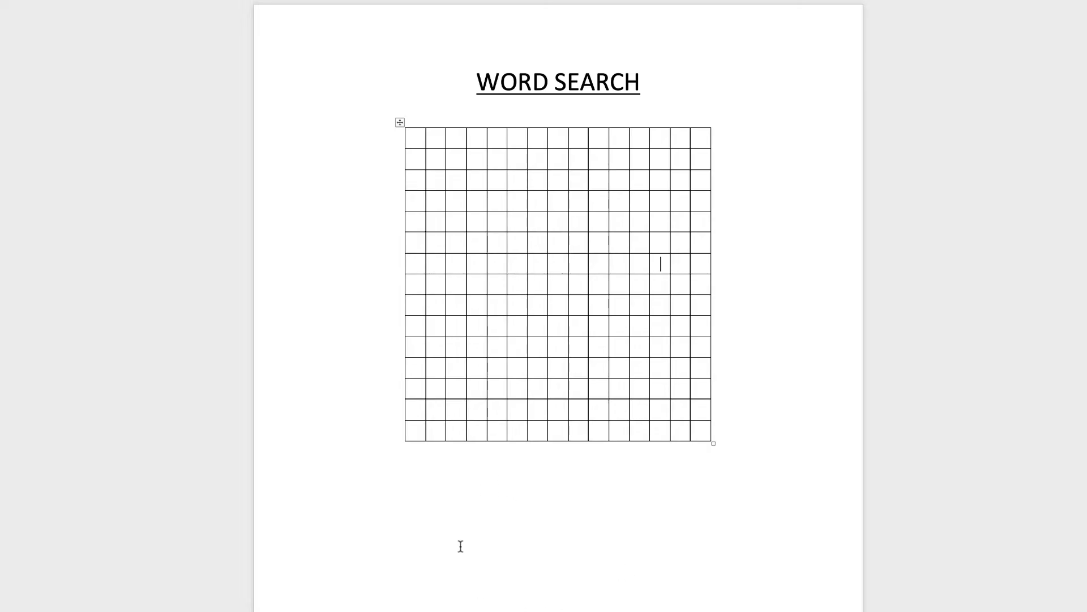
# Draw a text box about 12.5 cm wide and 5.7 cm high below the table.
pyautogui.click(493, 475)
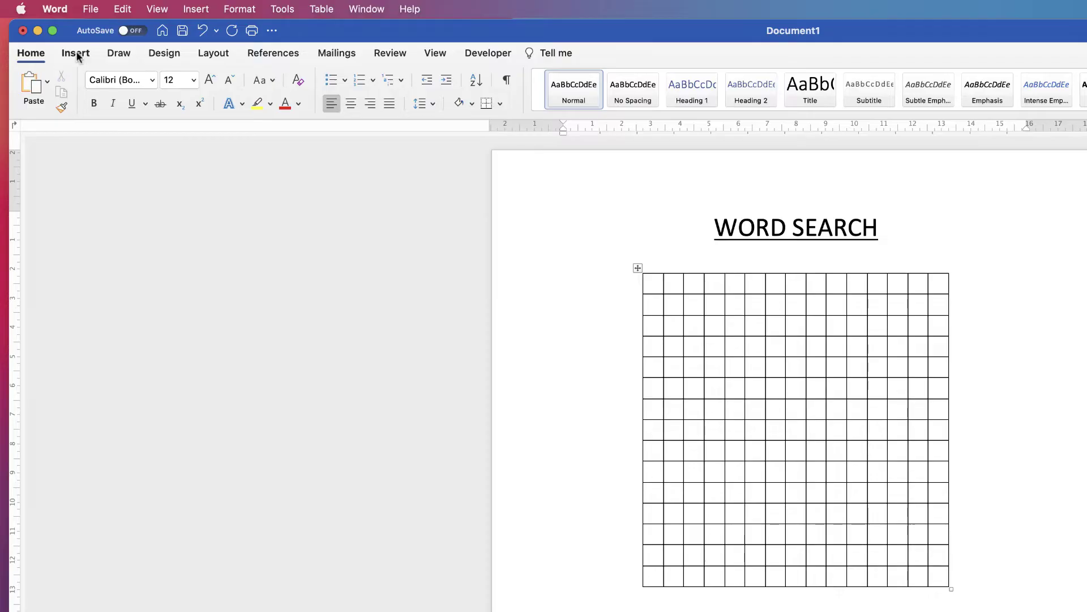
pyautogui.click(79, 54)
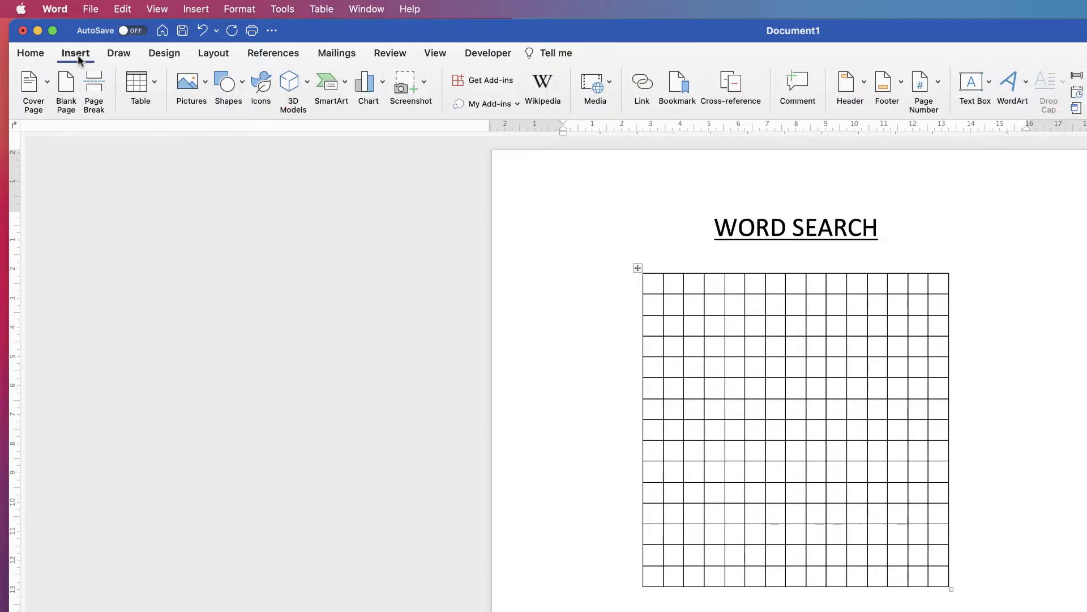
pyautogui.click(989, 83)
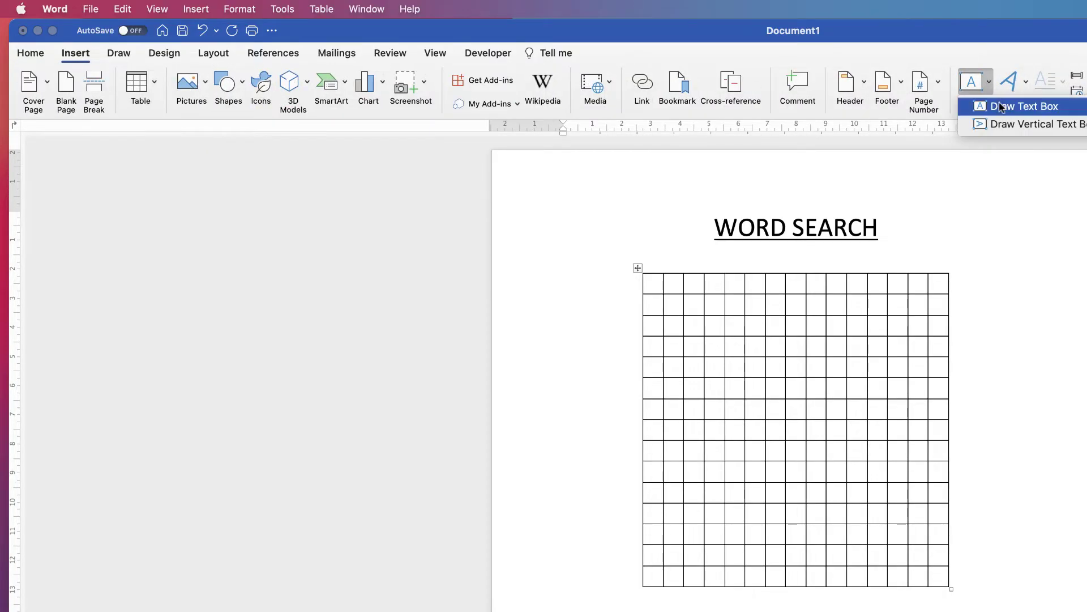
pyautogui.click(1002, 106)
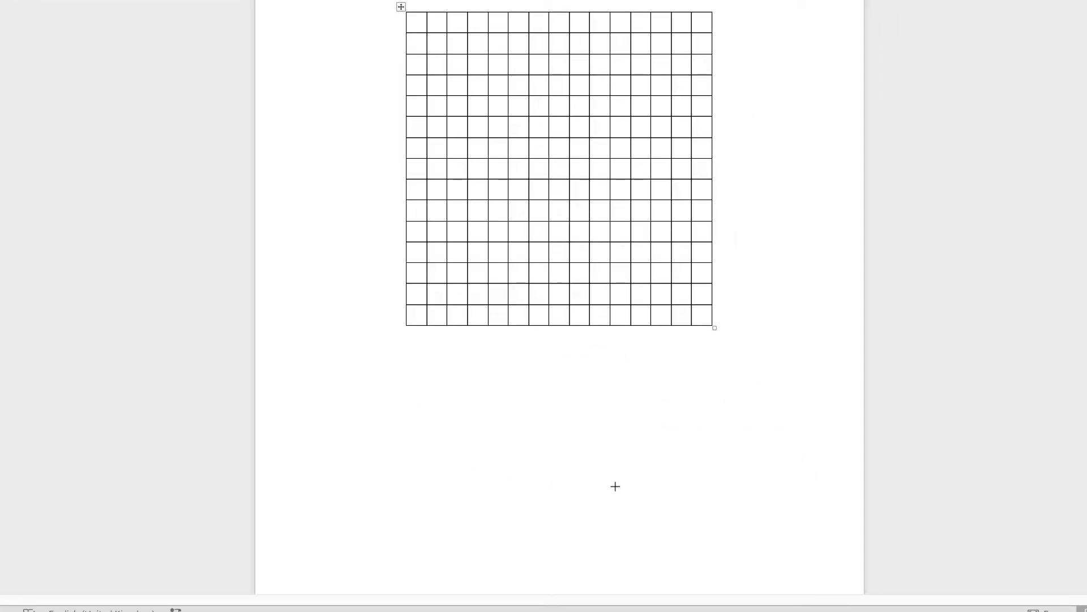
pyautogui.moveTo(377, 374); pyautogui.dragTo(742, 540)
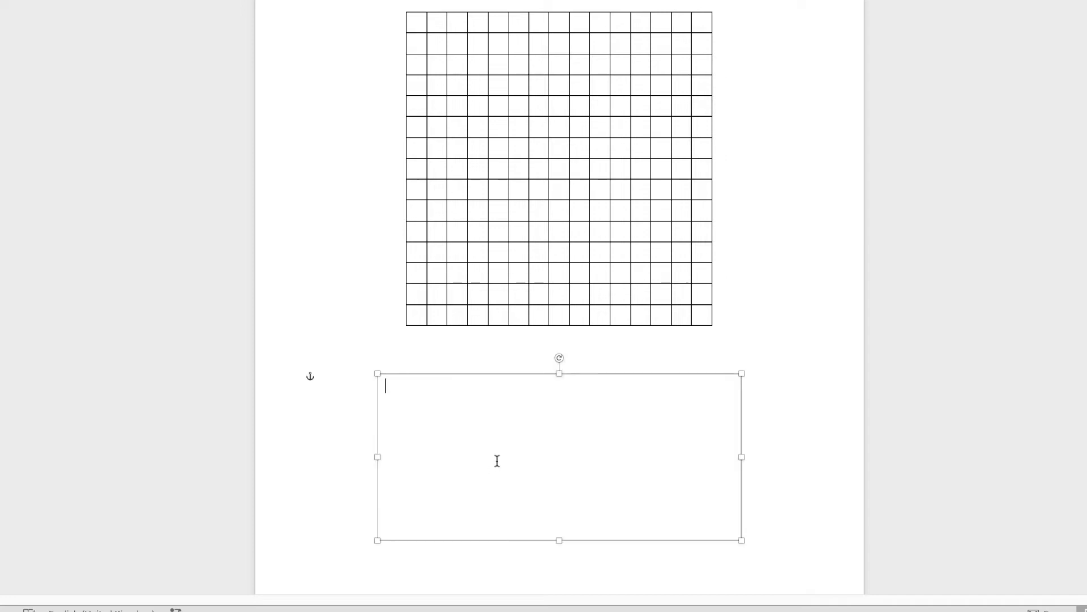
pyautogui.click(748, 324)
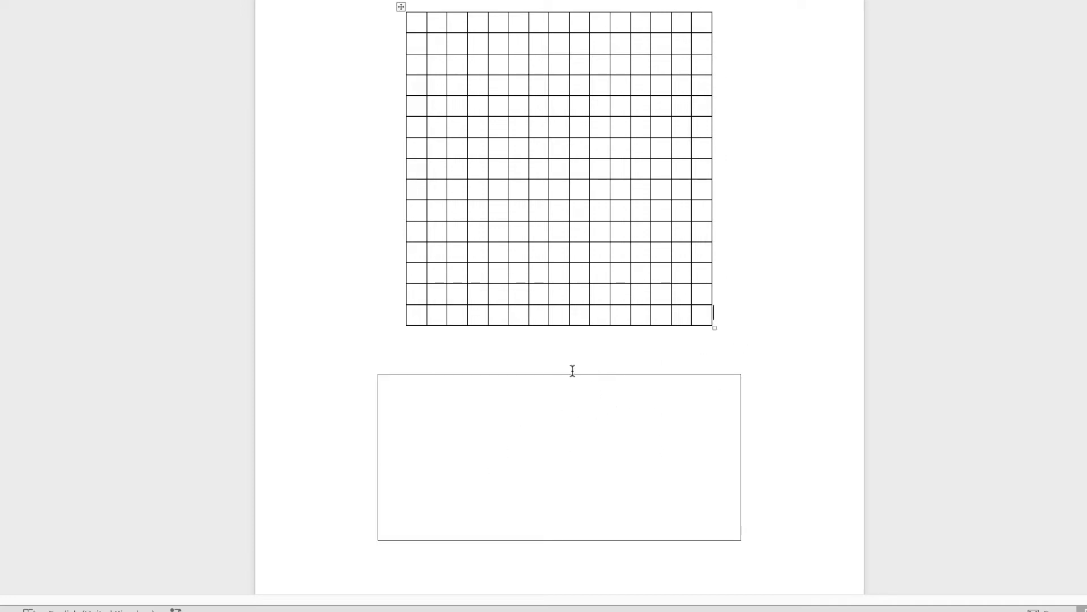
# Remove the outline from the text box below the table and deselect it.
pyautogui.click(524, 403)
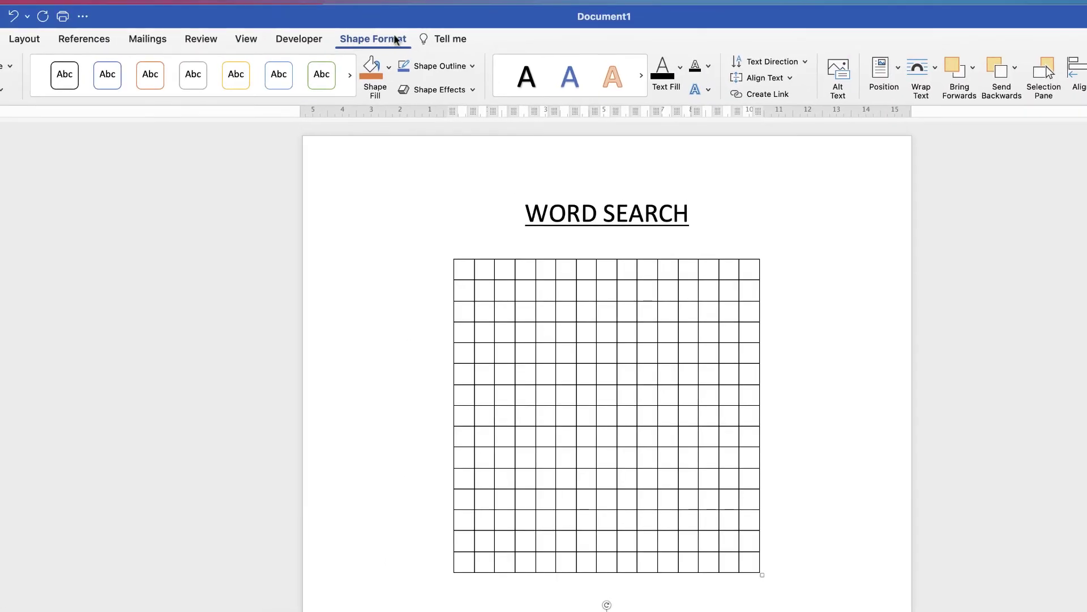
pyautogui.click(472, 66)
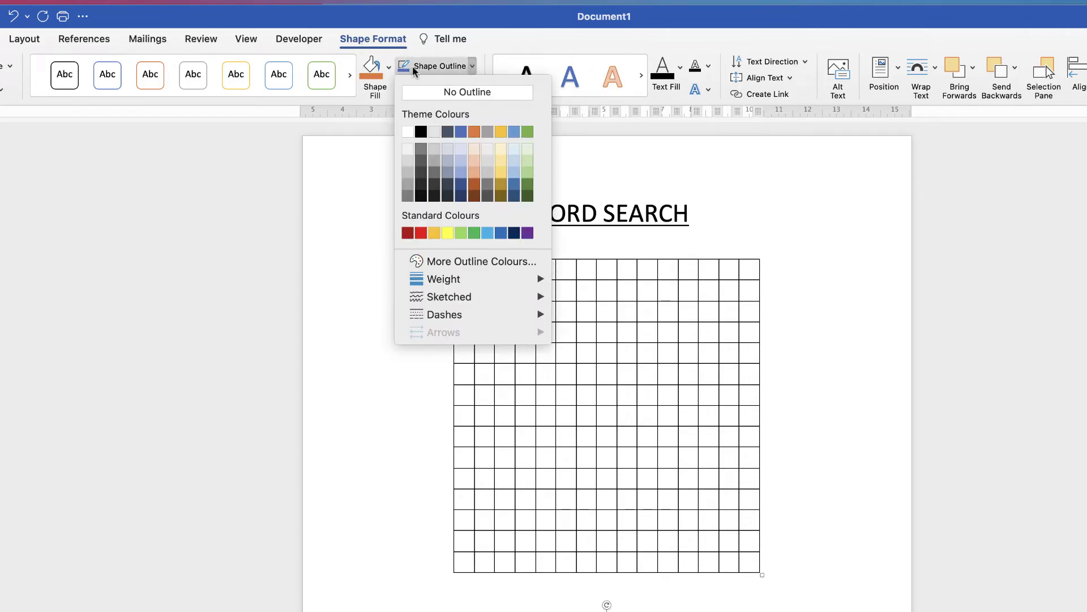
pyautogui.click(468, 93)
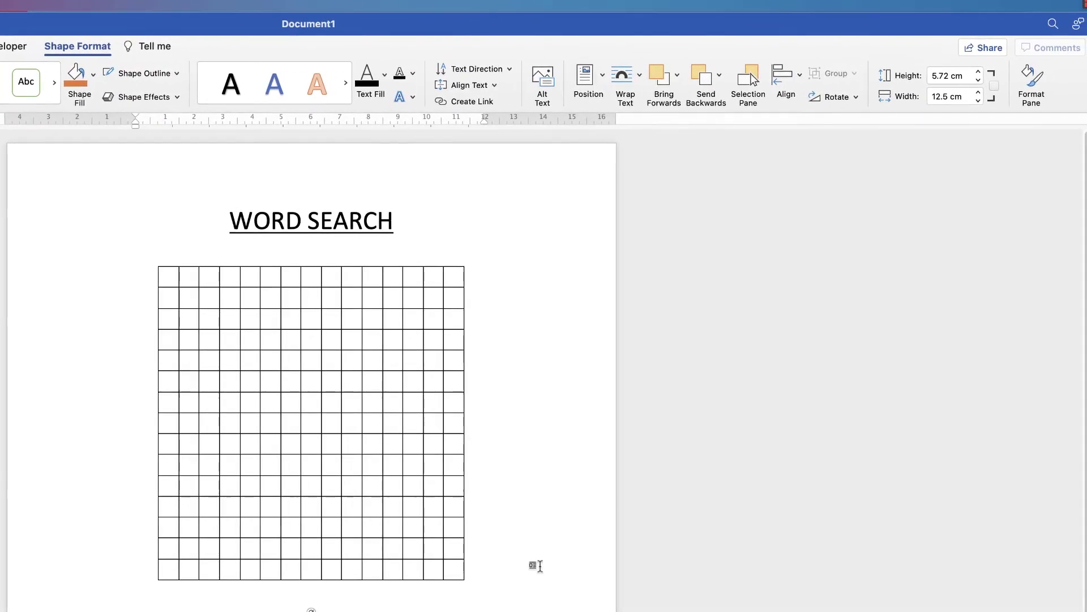
pyautogui.click(535, 566)
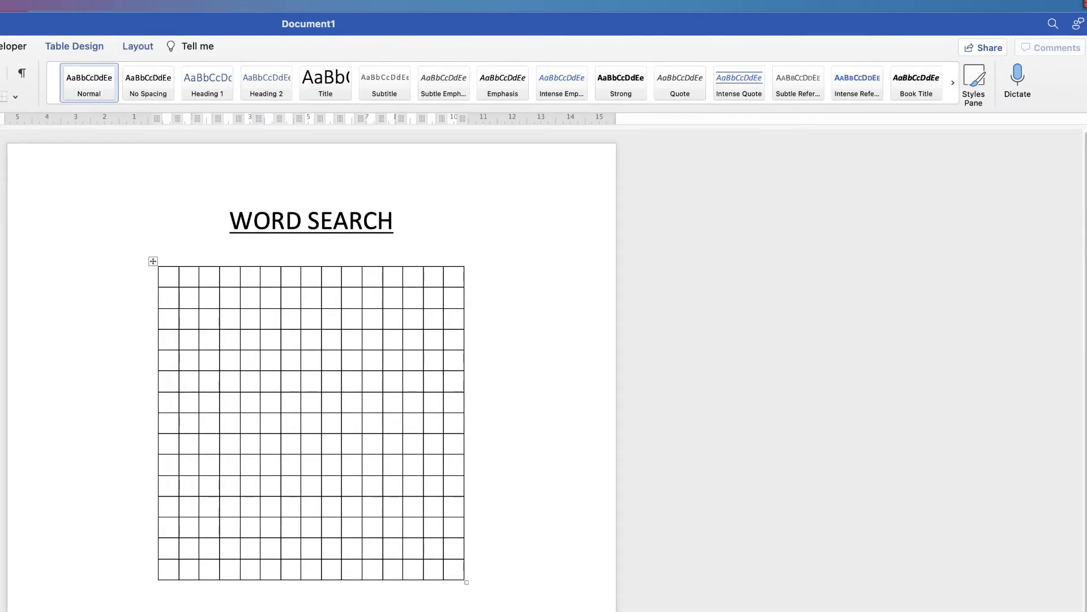
# Centre the text box below the table horizontally between the page margins.
pyautogui.click(311, 610)
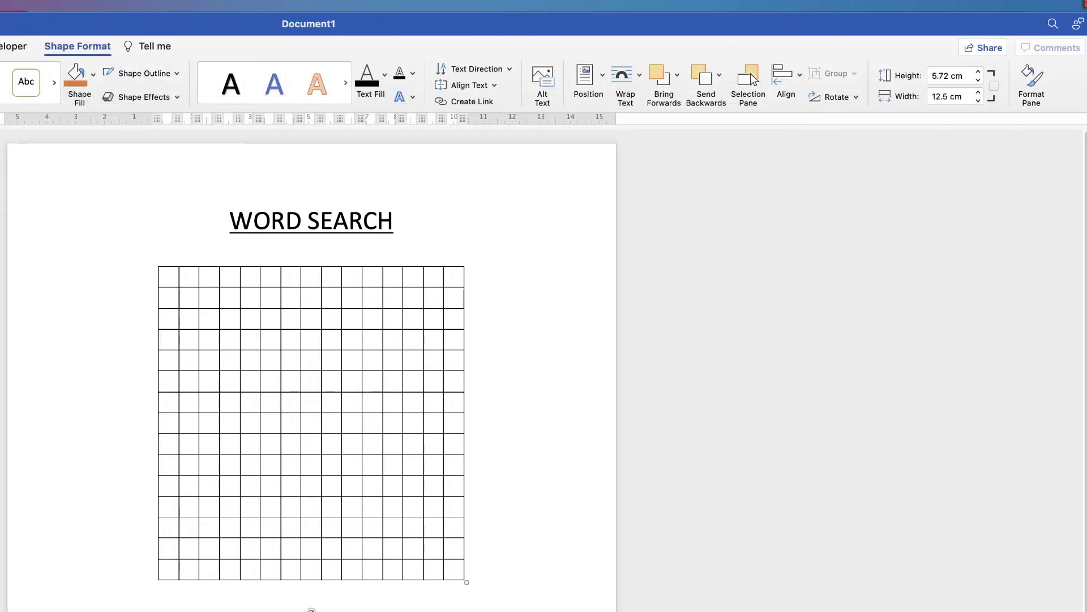
pyautogui.moveTo(311, 610)
pyautogui.mouseDown()
pyautogui.moveTo(301, 599)
pyautogui.moveTo(324, 609)
pyautogui.mouseUp()
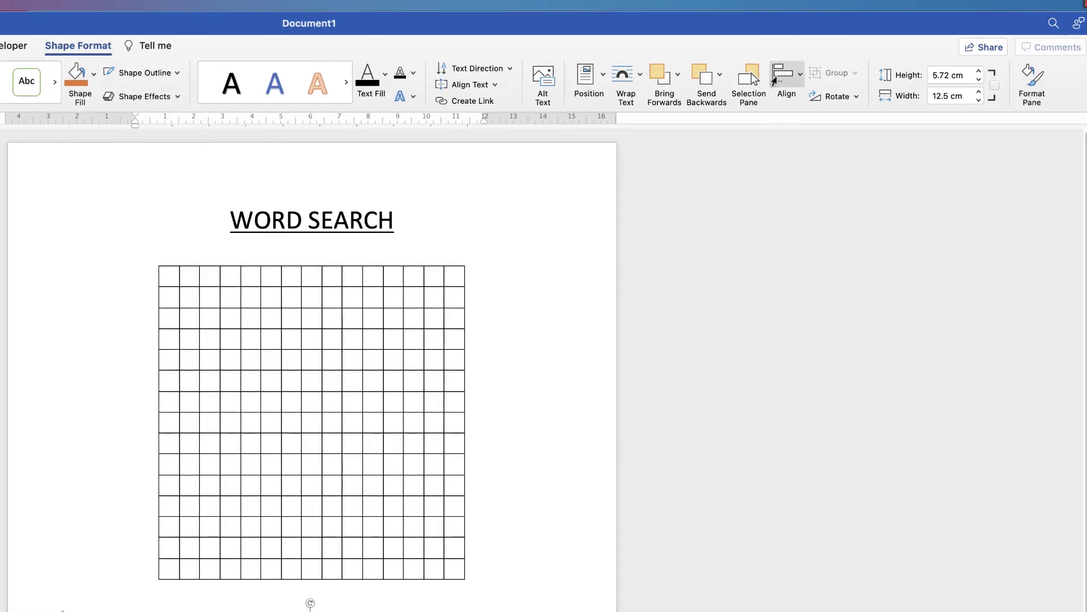
pyautogui.click(801, 74)
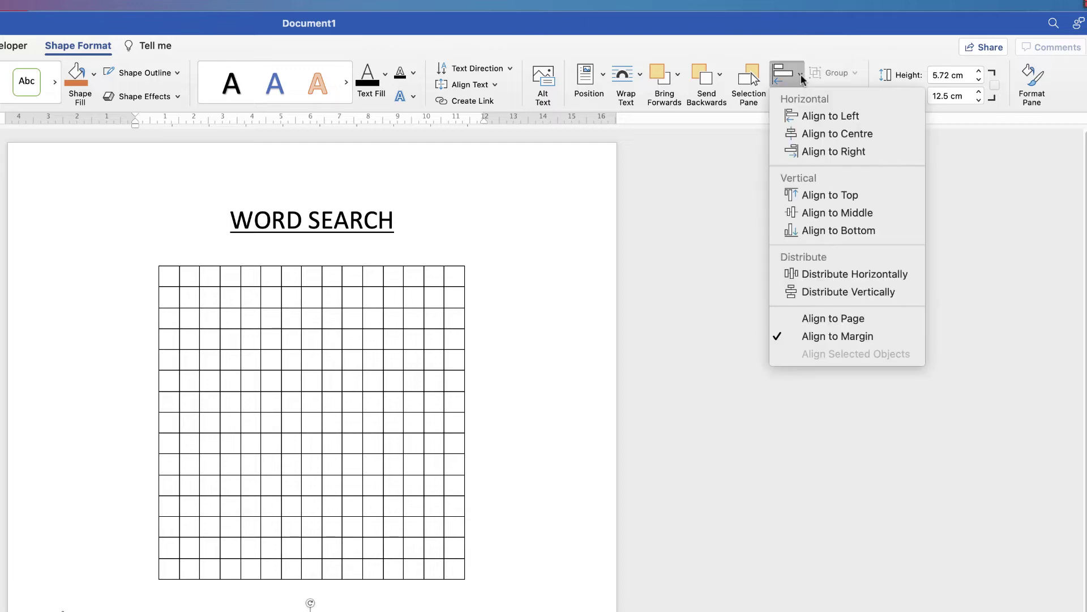
pyautogui.click(812, 134)
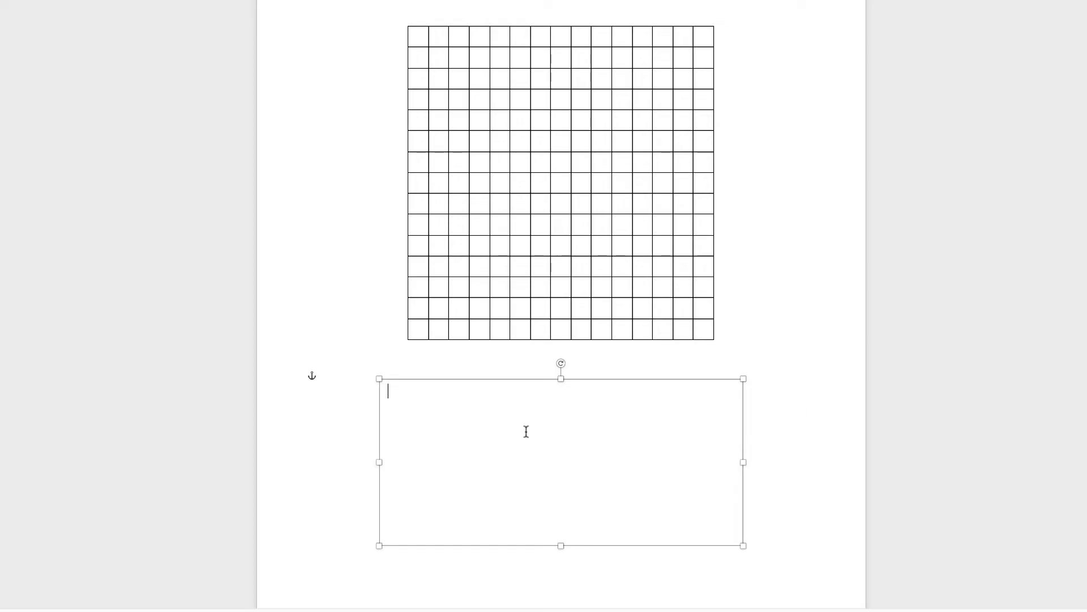
# List PEARS, APPLES, SATSUMA, GRAPES, PEAR, BANANA, STRAWBERRY, KIWI, GRAPEFRUIT, RASPBERRY, LEMON, LIME and MANGO on separate lines in the text box.
pyautogui.write('PEARS APPLES SATSUMA GRAPES PEAR BANANA STRAWBERRY KIWI GRAPEFRUIT RASPBERRY LEMON LIME MANGO')
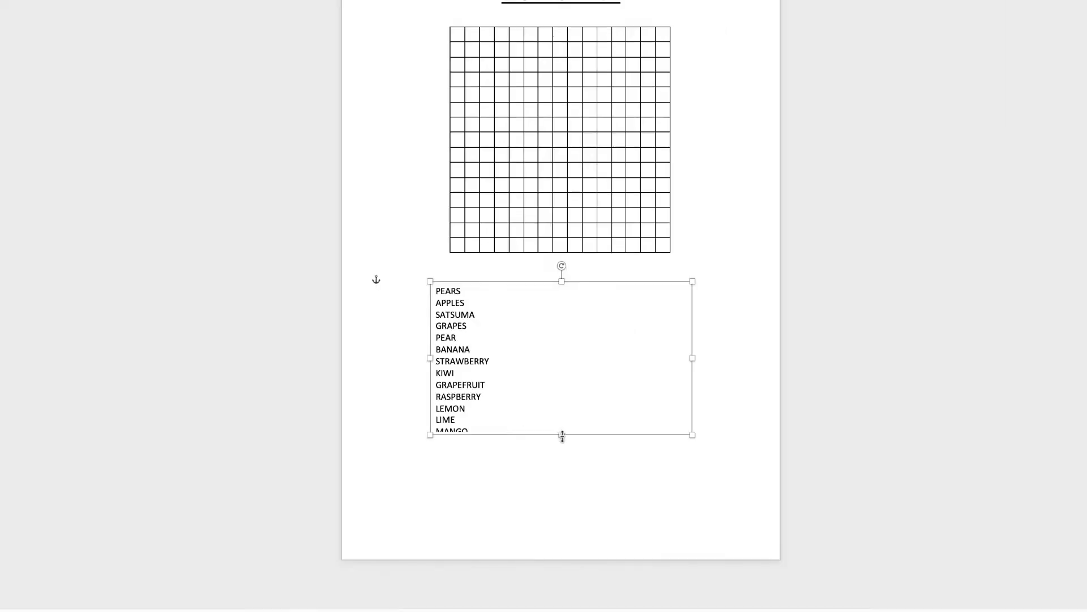
# Adjust the text box height to the word list and narrow the box to about 5.7 cm wide.
pyautogui.moveTo(562, 596); pyautogui.dragTo(564, 611)
pyautogui.moveTo(563, 452); pyautogui.dragTo(562, 440)
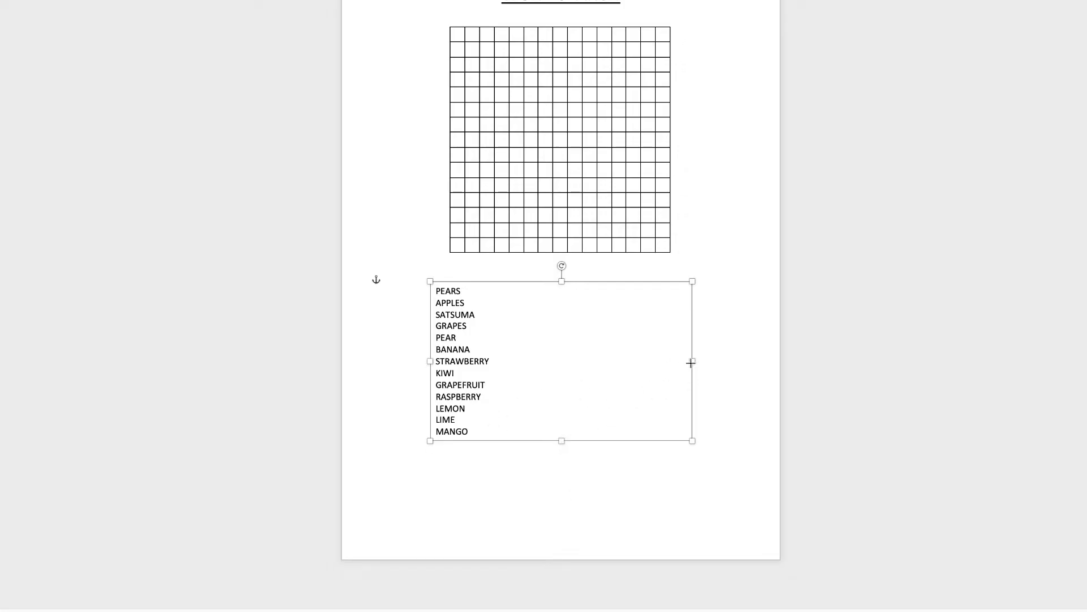
pyautogui.moveTo(691, 362); pyautogui.dragTo(772, 340)
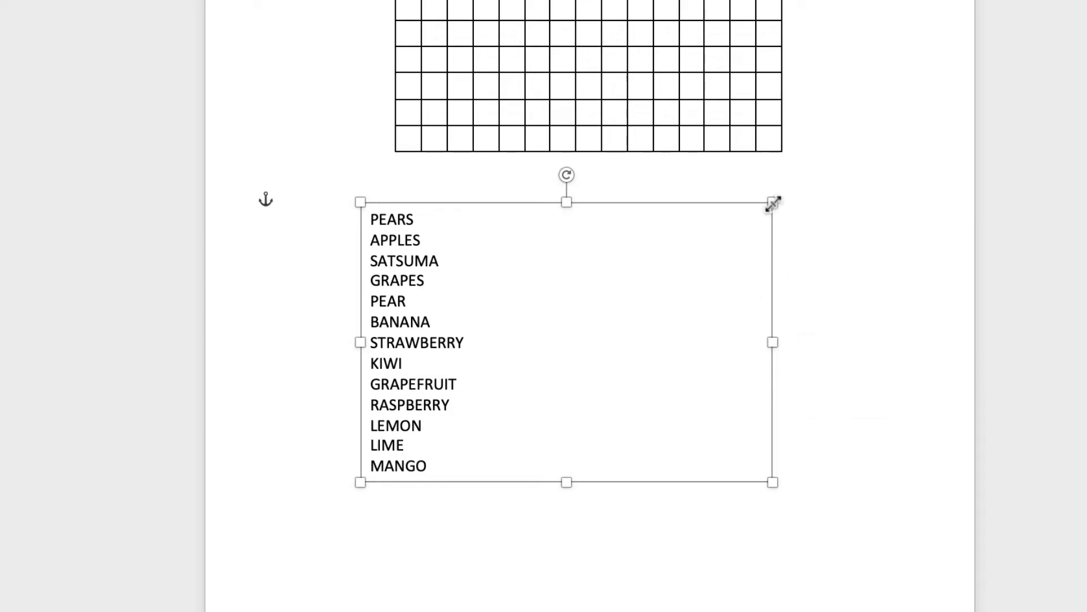
pyautogui.moveTo(773, 342); pyautogui.dragTo(570, 339)
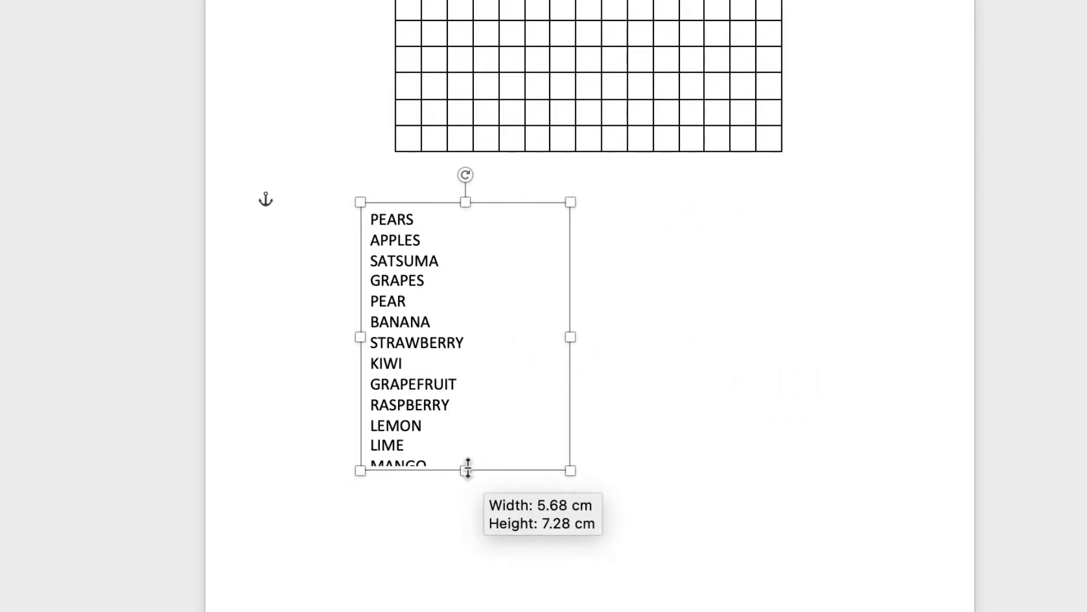
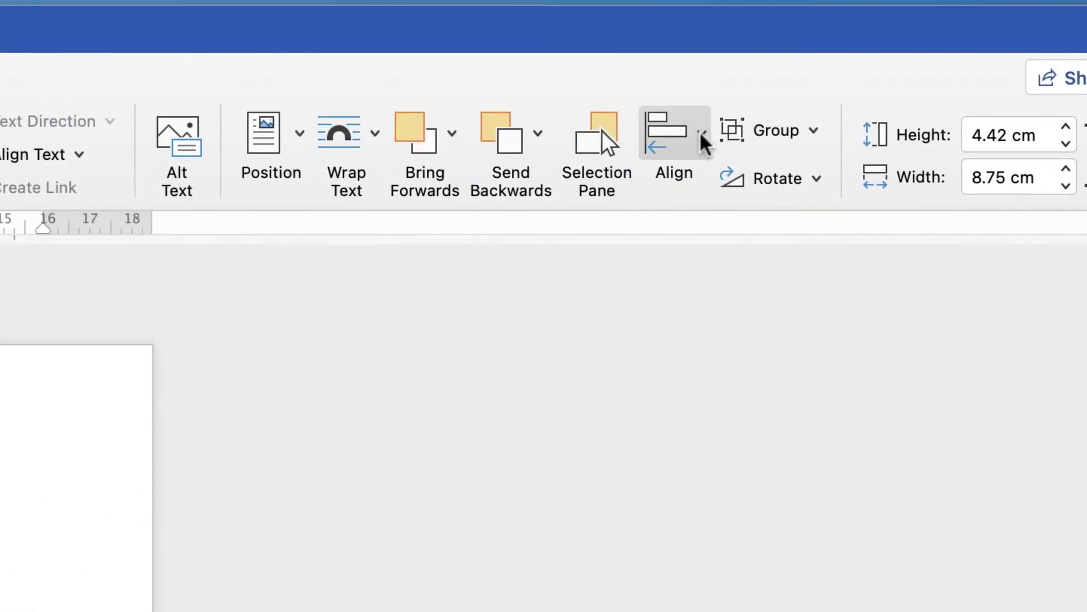
# Centre the two-column word list horizontally on the page.
pyautogui.click(704, 137)
pyautogui.click(685, 259)
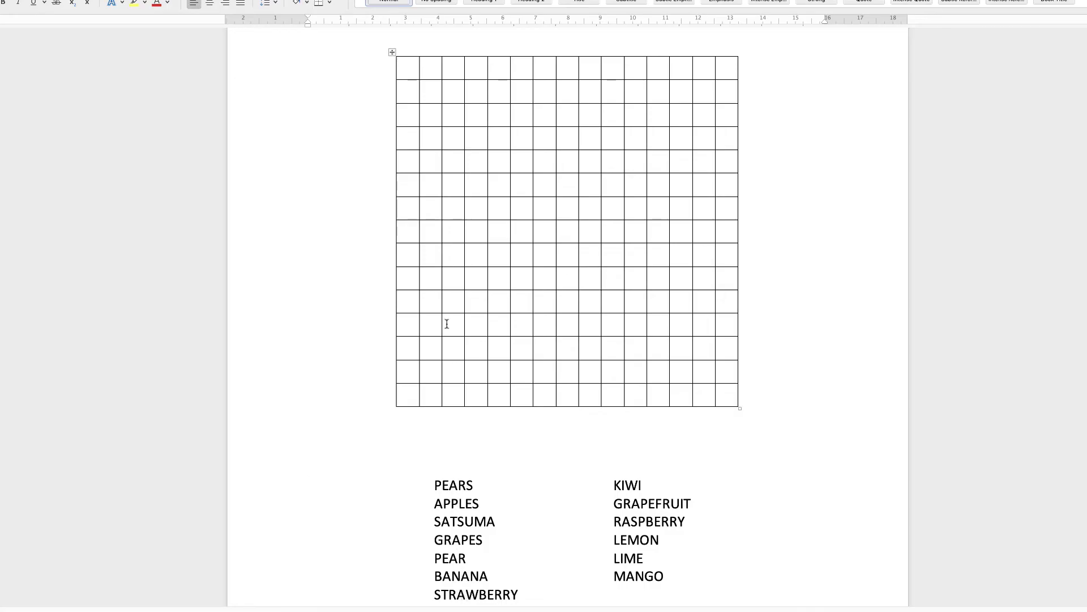
# Enter PEAR in row 1 from column 1, APPLES in row 7 from column 6, and SATSUMA in row 15 from column 6, one letter per cell.
pyautogui.click(407, 68)
pyautogui.write('P\tE\tA\tR')
pyautogui.click(522, 208)
pyautogui.write('A\tP\tP\tL\tE\tS')
pyautogui.click(522, 395)
pyautogui.write('S\tA\tT\tS\tU\tM\tA')
# Spell BANANA upwards in column 12 from the last A of SATSUMA, and GRAPES down column 6 through the A of APPLES.
pyautogui.click(660, 372)
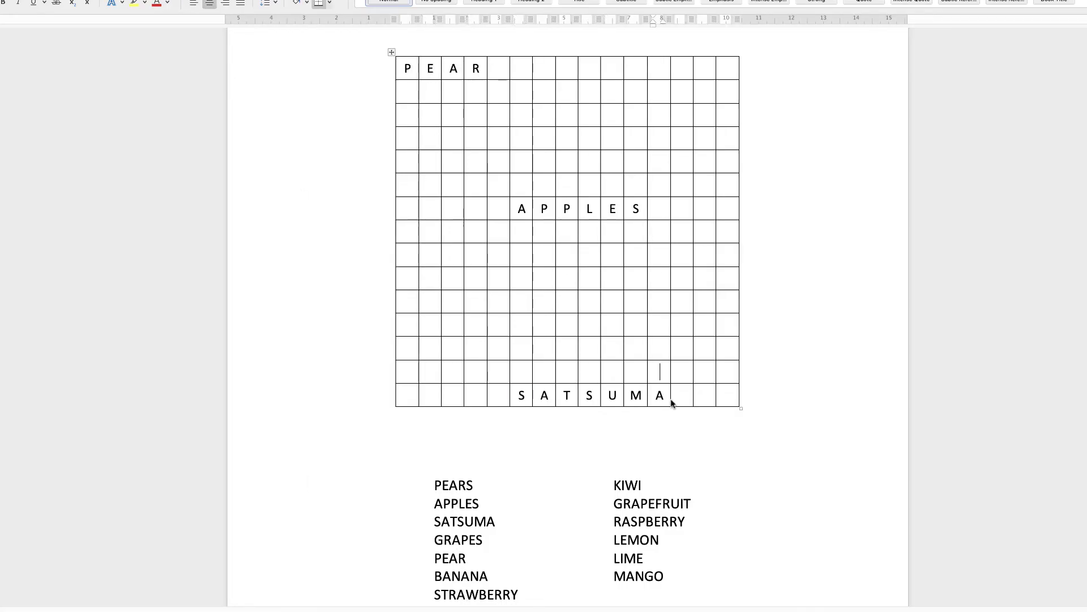
pyautogui.write('NANAB')
pyautogui.click(522, 161)
pyautogui.write('GRAPES')
pyautogui.click(544, 279)
pyautogui.write('A\tR')
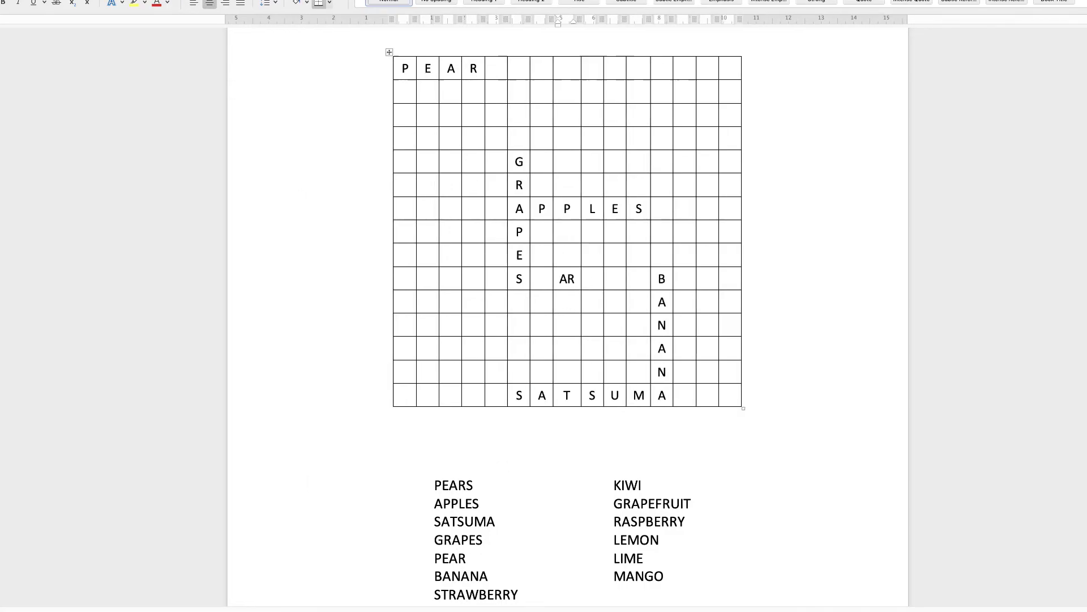
pyautogui.click(476, 279)
pyautogui.write('B\tP')
pyautogui.press('BackSpace')
pyautogui.hotkey('shift', 'Tab')
pyautogui.press('BackSpace')
pyautogui.hotkey('shift', 'Tab')
pyautogui.hotkey('shift', 'Tab')
pyautogui.press('BackSpace')
pyautogui.hotkey('shift', 'Tab')
pyautogui.press('BackSpace')
# Spell RASPBERRY upwards in column 11 through the S of APPLES, and STRAWBERRY backwards across row 12 from column 1.
pyautogui.click(635, 255)
pyautogui.write('RA')
pyautogui.press('Up')
pyautogui.press('Up')
pyautogui.write('PBERRY')
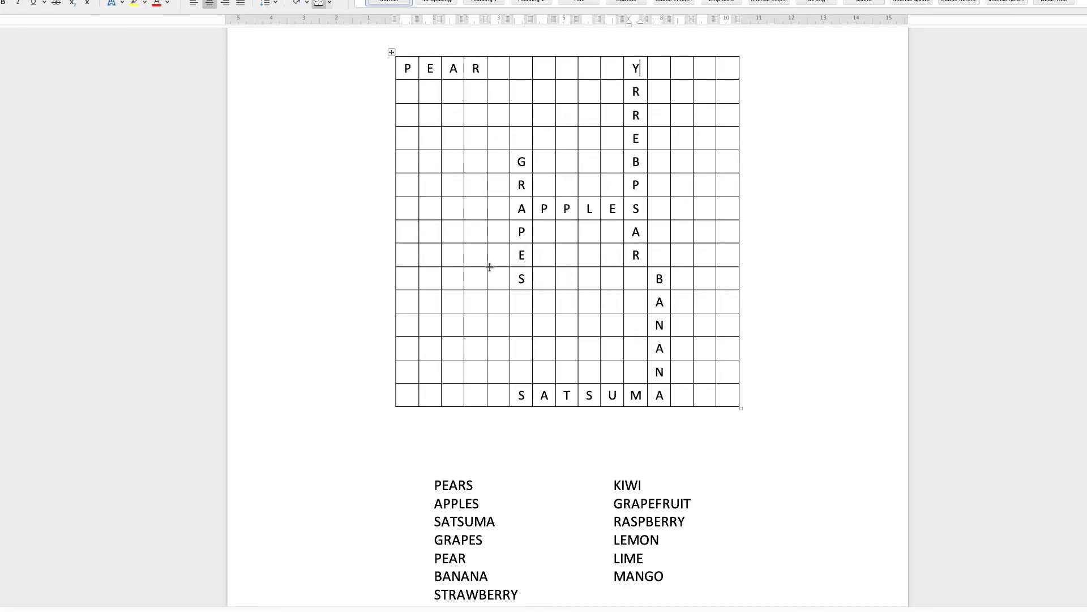
pyautogui.click(407, 325)
pyautogui.write('Y\tR\tR\tE\tB\tW\tA\tR\tT')
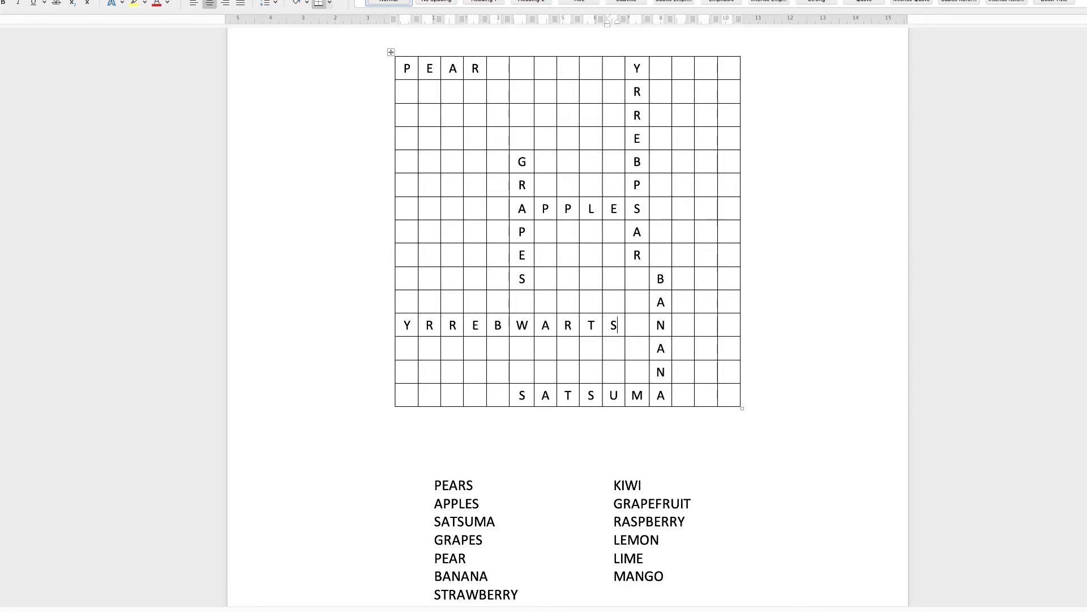
# Enter GRAPEFRUIT across row 3 from column 5, and spell KIWI upwards in column 13 from row 4 through its I.
pyautogui.click(497, 115)
pyautogui.write('G\tR\tA\tP\tE\tF\tR\tU\tI\tT')
pyautogui.click(684, 138)
pyautogui.write('K')
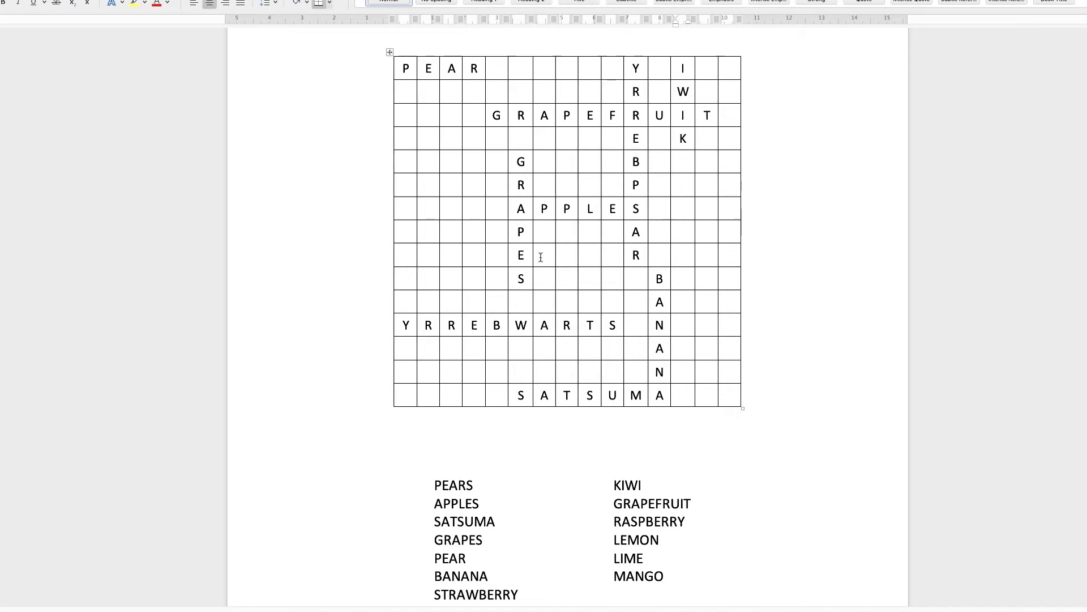
# Place LEMON diagonally up and to the left from column 7, row 10, sharing the E of GRAPES.
pyautogui.click(545, 278)
pyautogui.write('L')
pyautogui.click(473, 209)
pyautogui.write('O')
pyautogui.click(450, 185)
pyautogui.write('N')
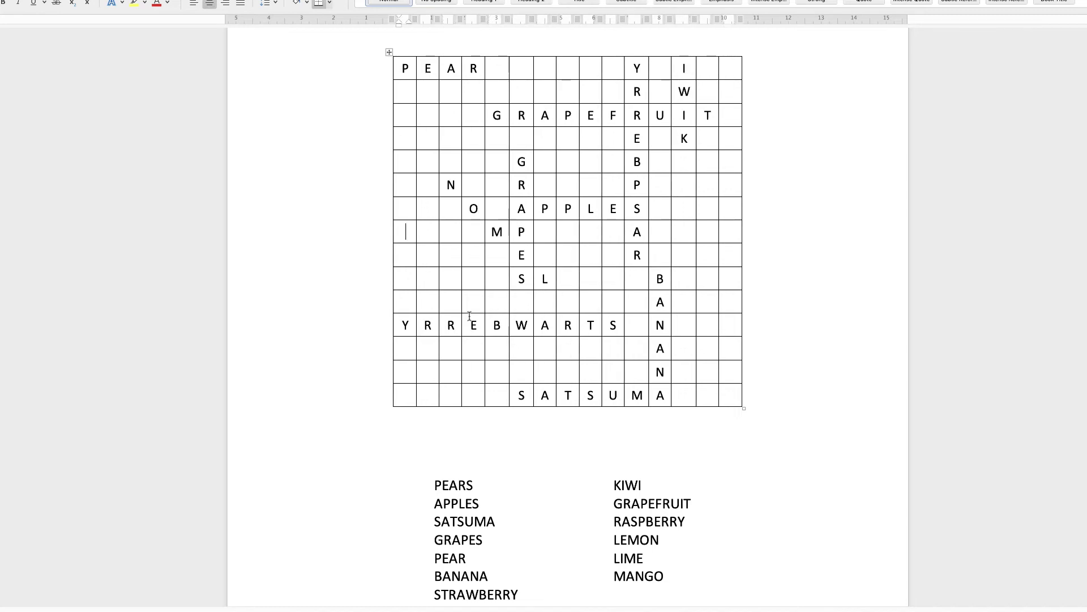
# Place LIME diagonally down and to the right from column 1, row 9, sharing the E of STRAWBERRY.
pyautogui.click(403, 255)
pyautogui.write('L')
pyautogui.click(426, 279)
pyautogui.write('I')
pyautogui.click(449, 302)
pyautogui.write('M')
# Spell MANGO backwards across row 14 from column 14, sharing the N of BANANA.
pyautogui.click(708, 371)
pyautogui.hotkey('shift', 'm')
pyautogui.hotkey('shift', 'Tab')
pyautogui.hotkey('shift', 'a')
pyautogui.hotkey('shift', 'Tab')
pyautogui.hotkey('shift', 'n')
pyautogui.hotkey('shift', 'Tab')
pyautogui.hotkey('shift', 'g')
pyautogui.hotkey('shift', 'Tab')
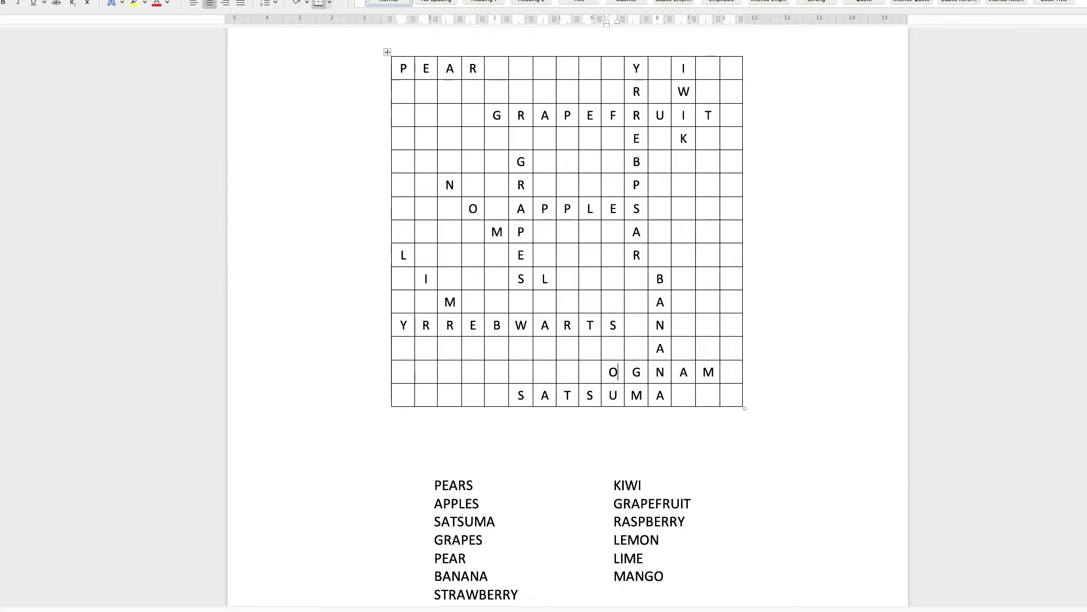
# Fill all the remaining empty cells of the grid with random capital letters.
pyautogui.write('SGHEIIONNOMESDYTGQAFREHUJPCZZXFRAYYUSFYNHHVFDSESBE')
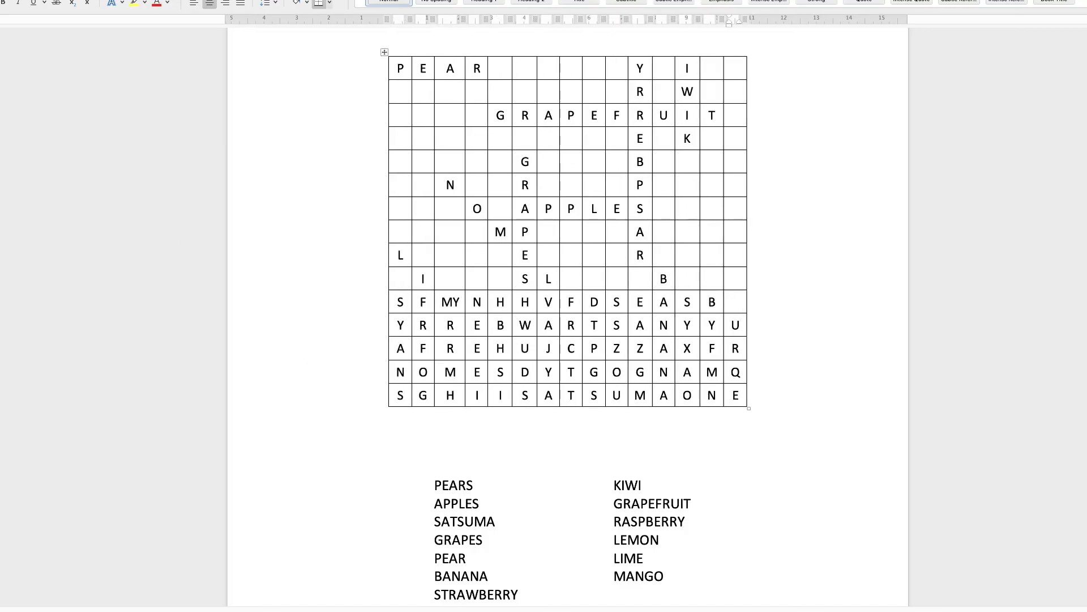
pyautogui.write('OODESEEDHGFSSFFSNVNXKYFXXCVEUIIYUGUJUIOI')
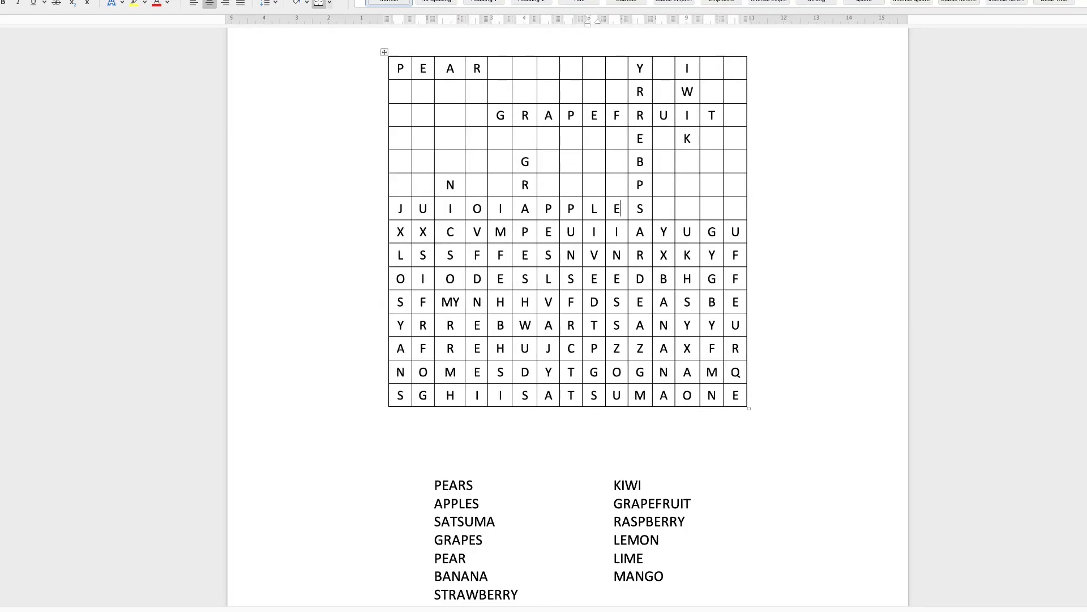
pyautogui.write('CCFDJHEABDBAEGTTLEMEWSTRWSBERBRTUYURAIT')
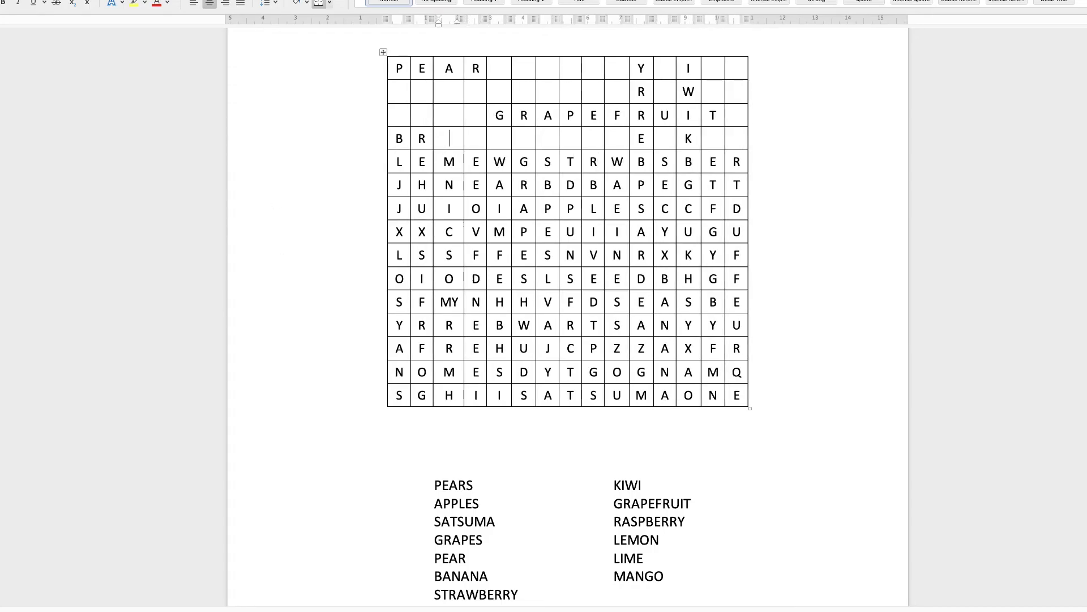
pyautogui.write('REEERTBCDRGGUIORREEWFFRTUIEXSS')
pyautogui.scroll(-3, 528, 207)
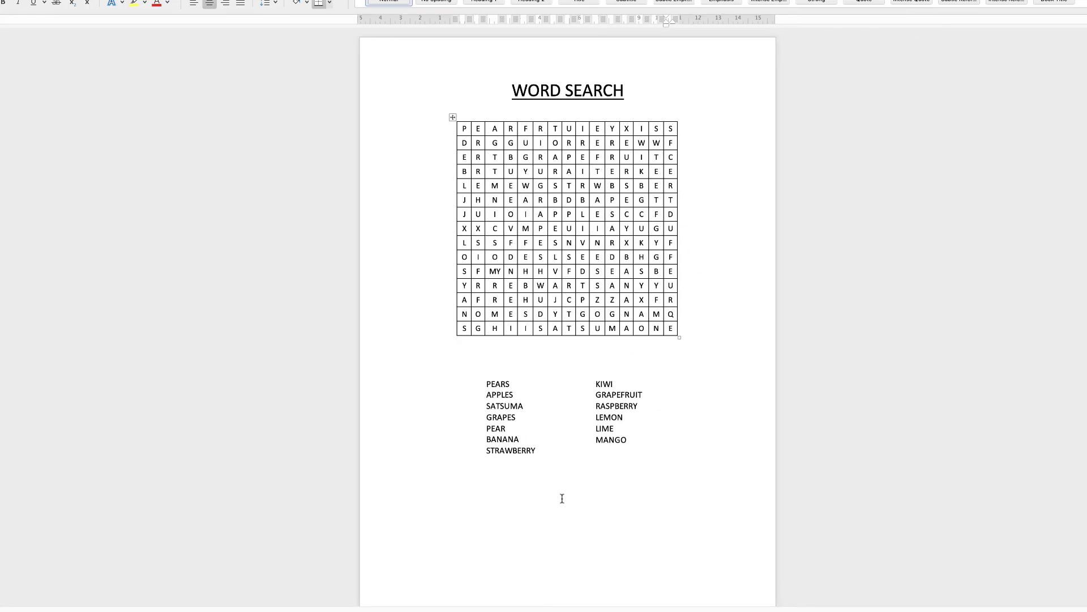
pyautogui.click(410, 383)
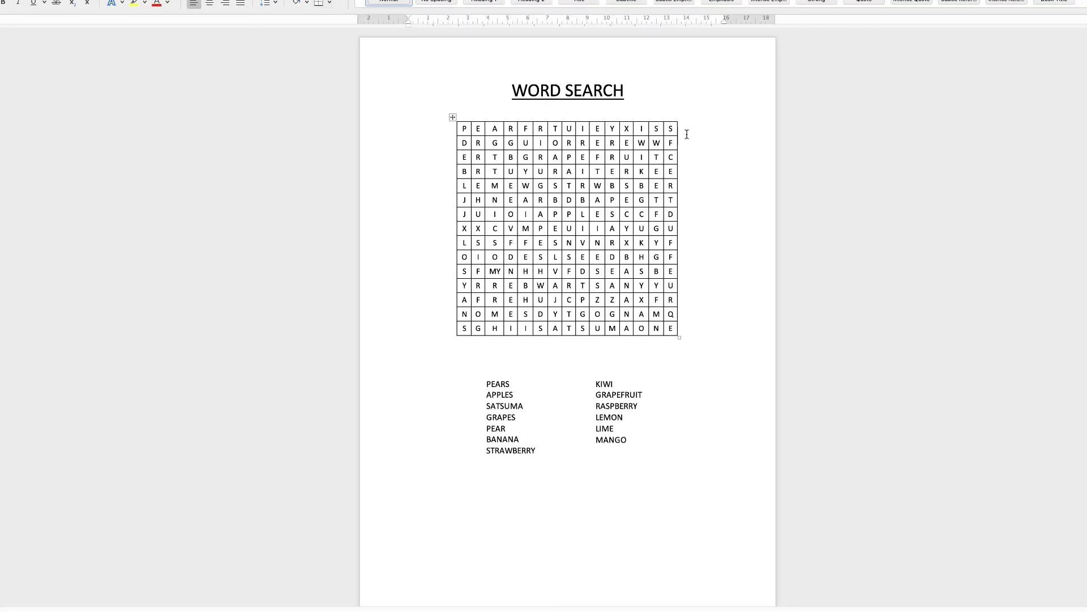
pyautogui.click(546, 413)
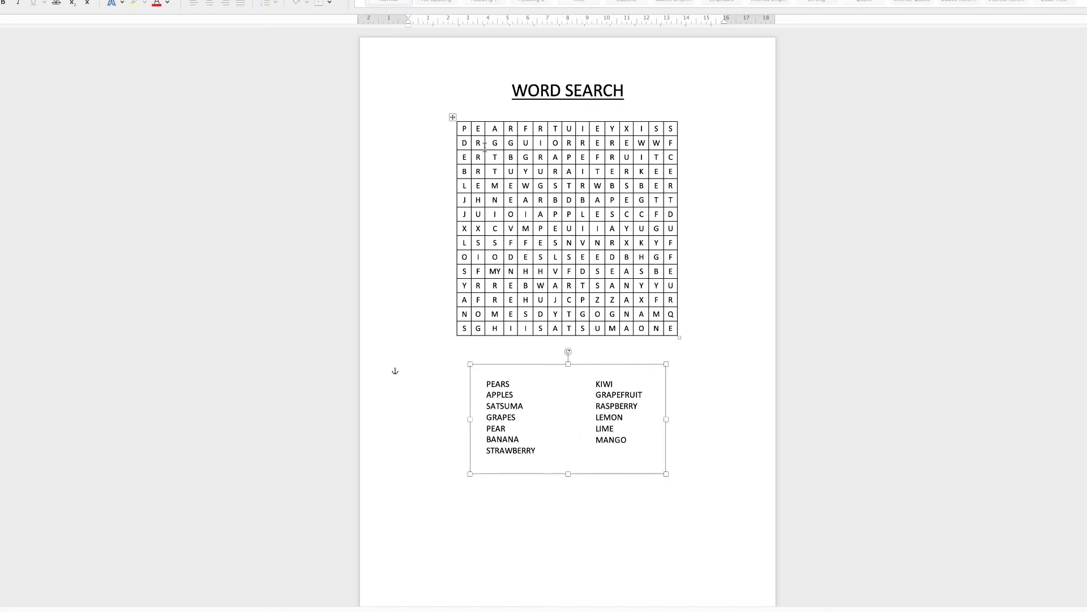
# Try the standard orange shading on the whole letter grid and set it back to no colour.
pyautogui.click(452, 118)
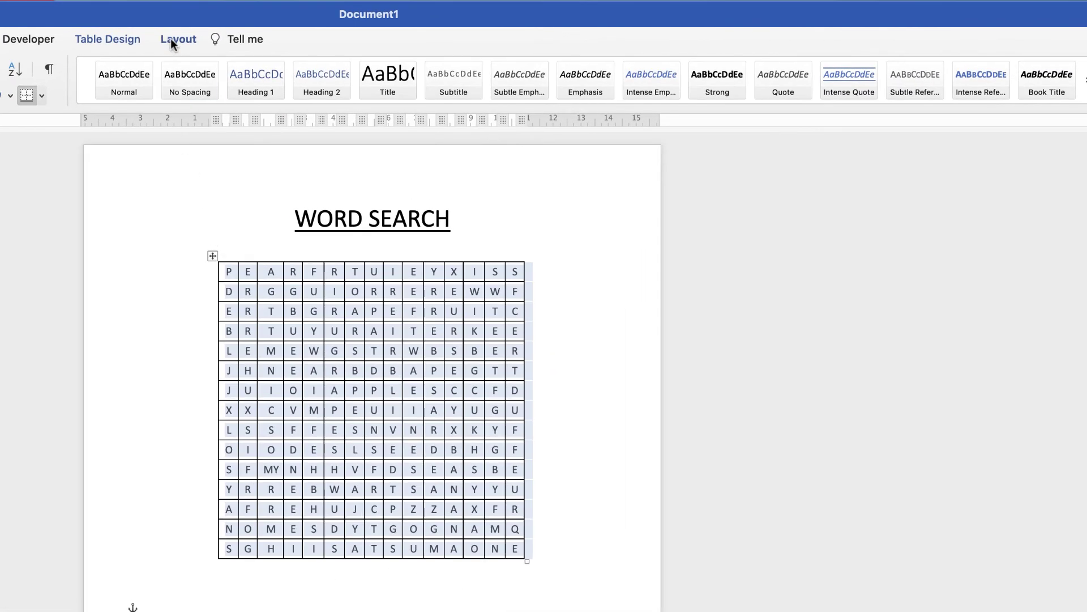
pyautogui.click(173, 41)
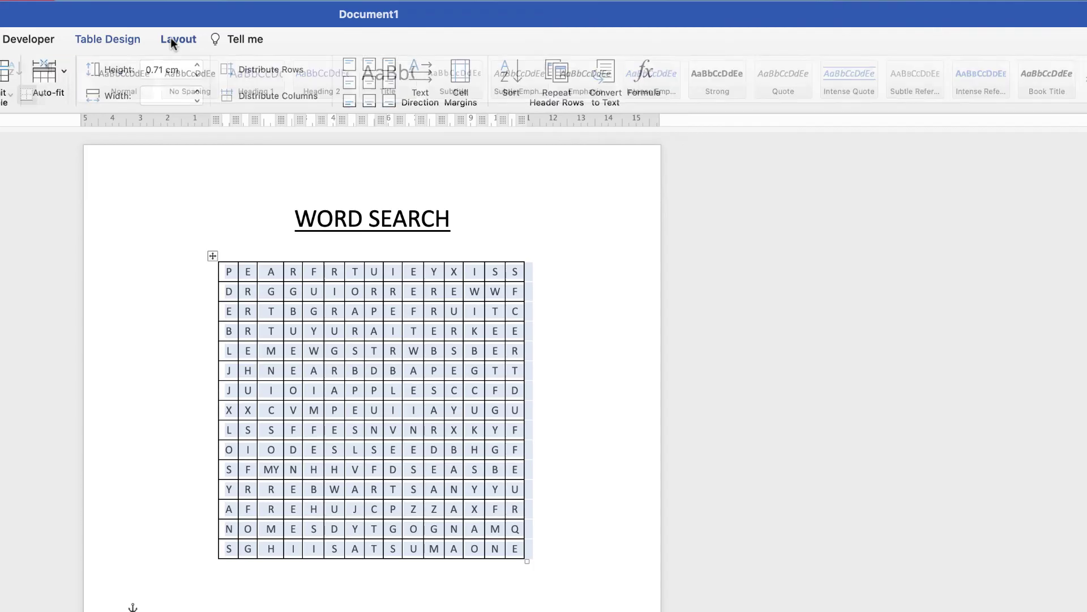
pyautogui.click(135, 44)
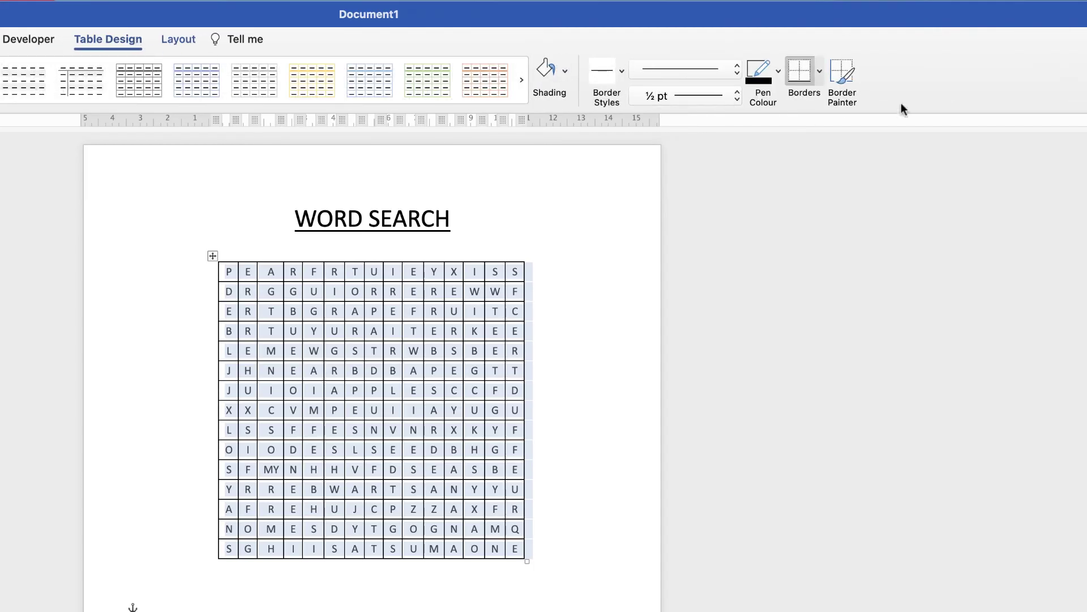
pyautogui.click(566, 72)
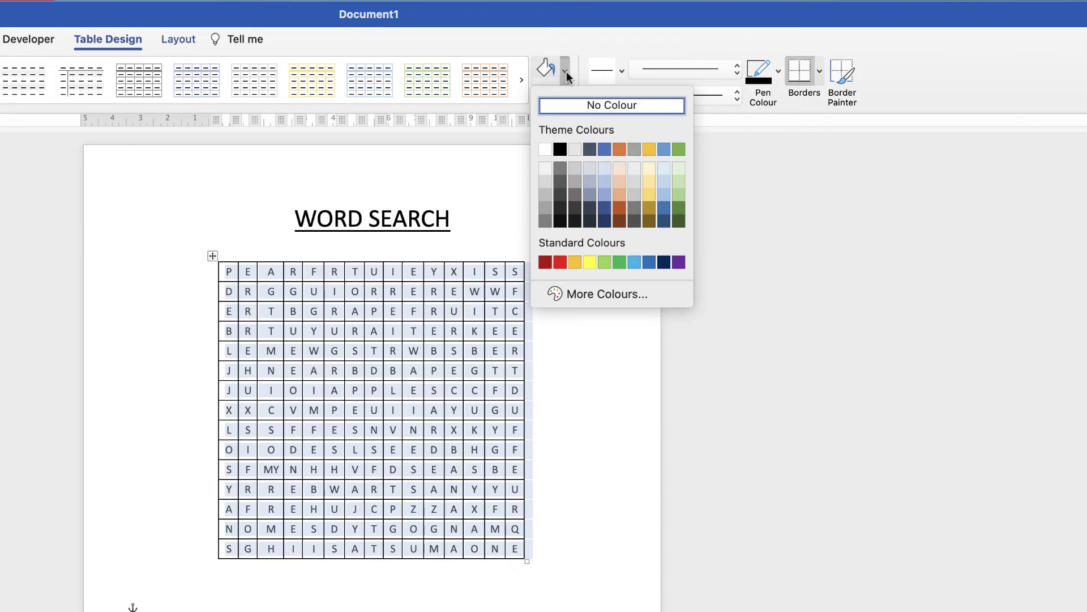
pyautogui.click(575, 261)
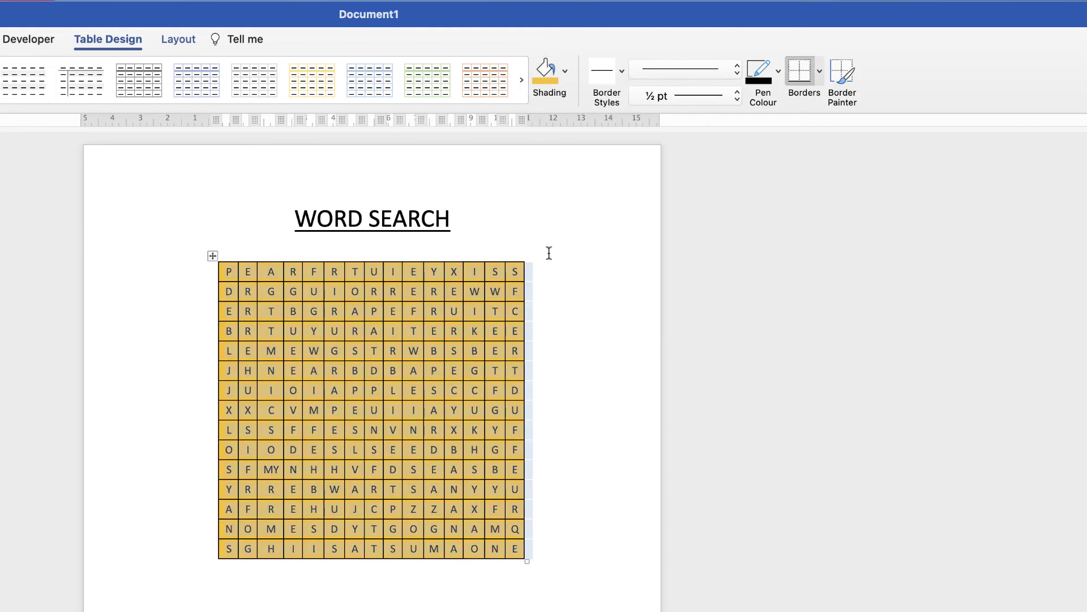
pyautogui.click(565, 73)
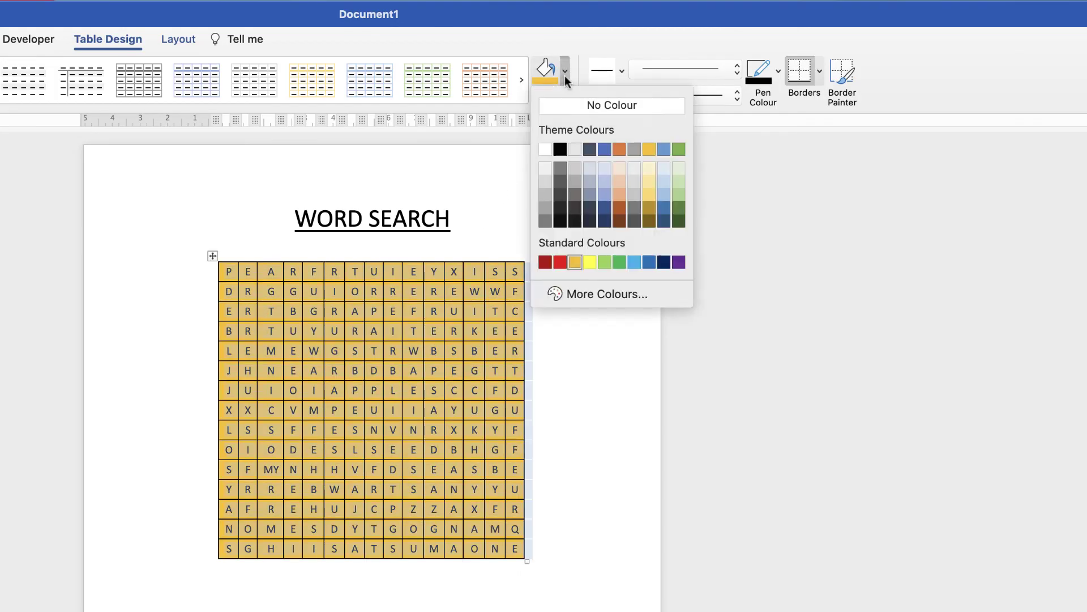
pyautogui.click(562, 105)
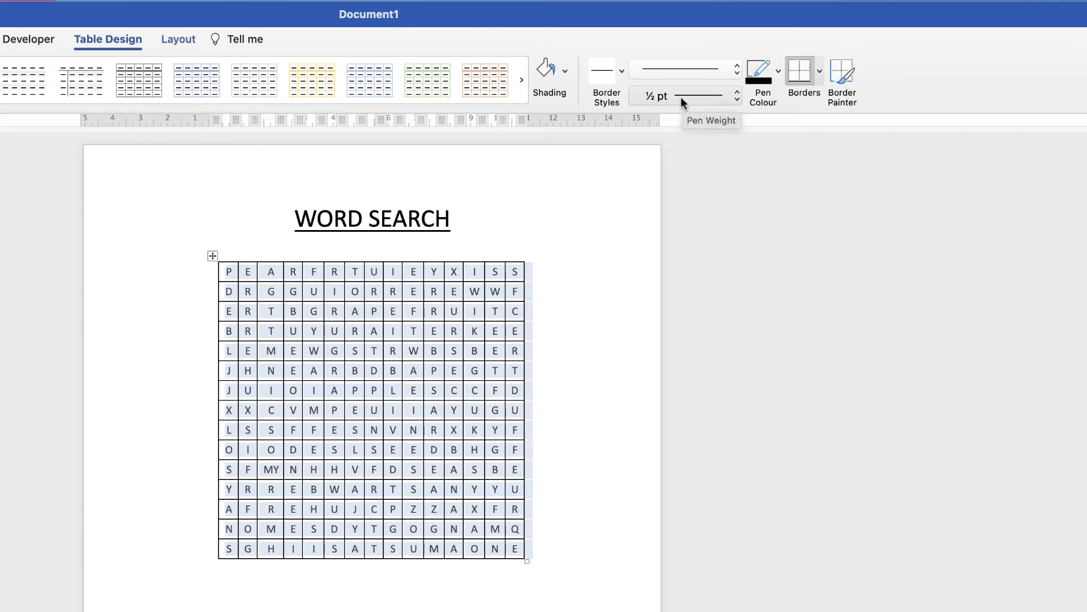
# Apply 2¼ pt borders to all cells of the letter grid.
pyautogui.click(705, 96)
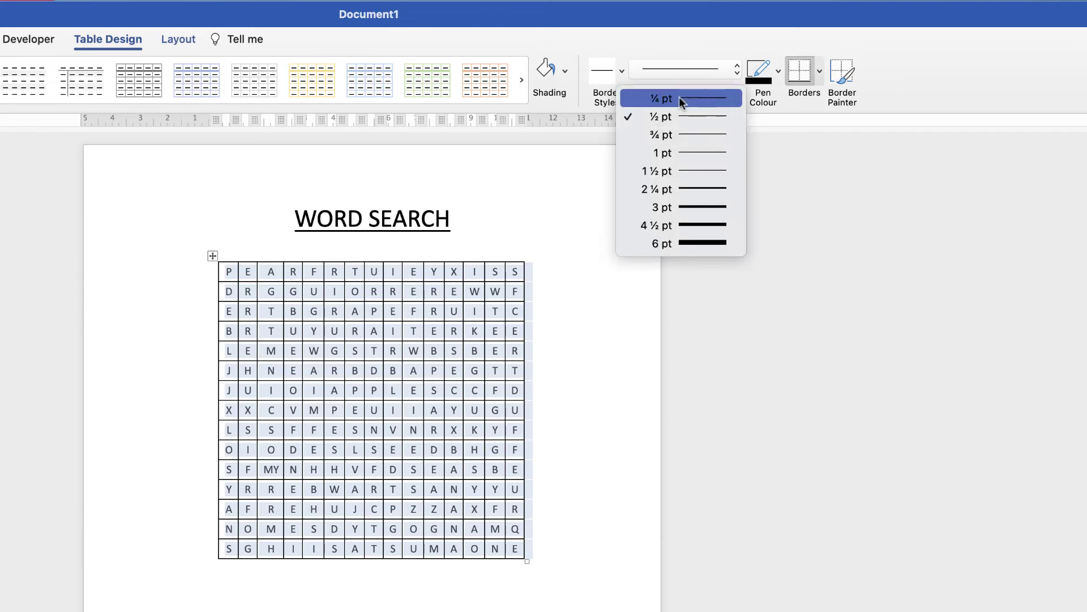
pyautogui.click(705, 189)
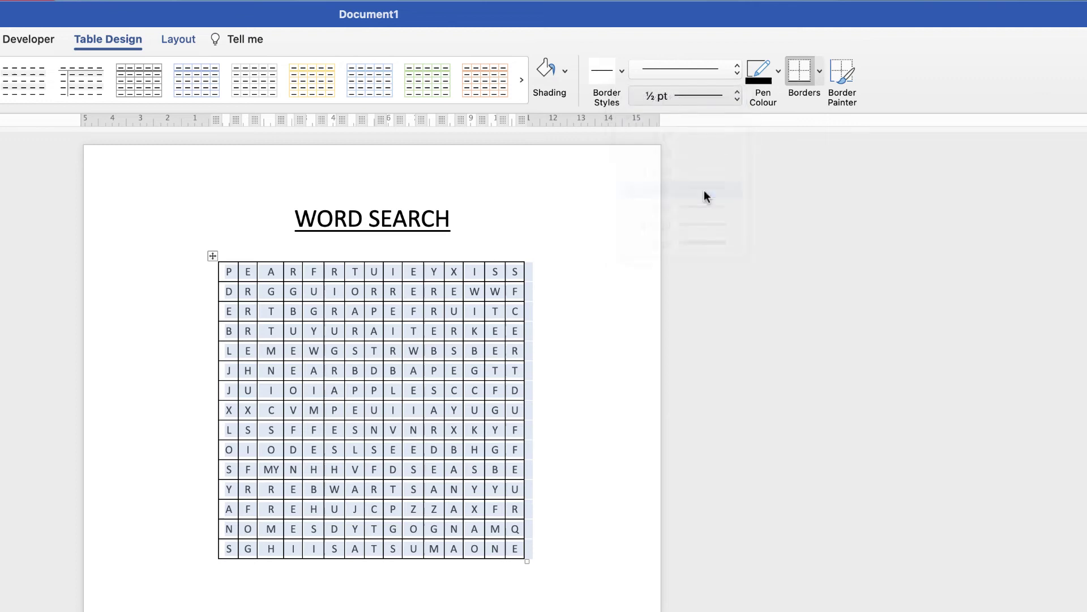
pyautogui.click(818, 72)
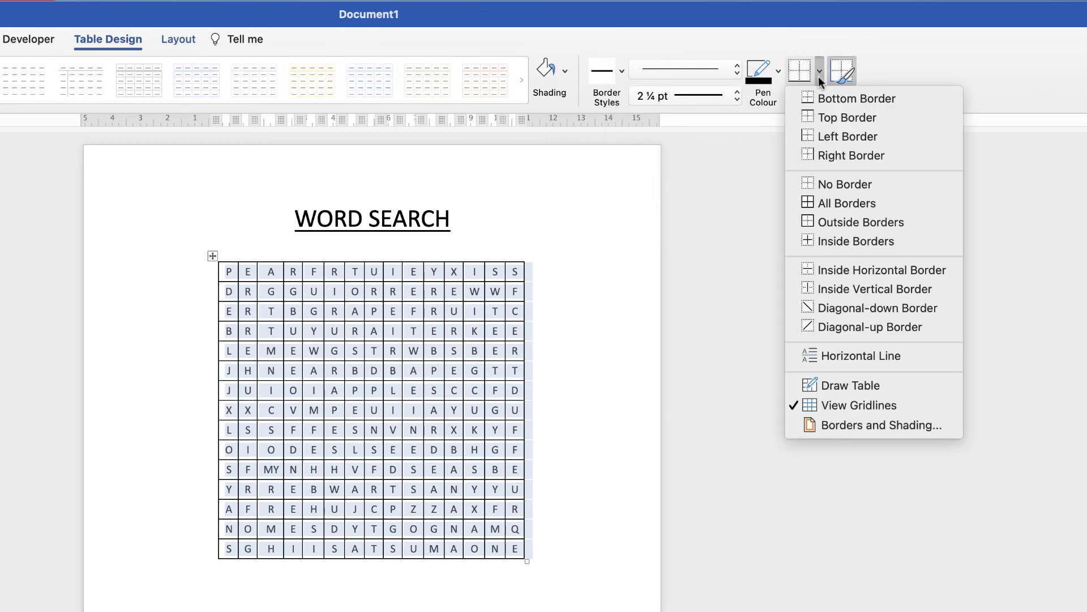
pyautogui.click(831, 202)
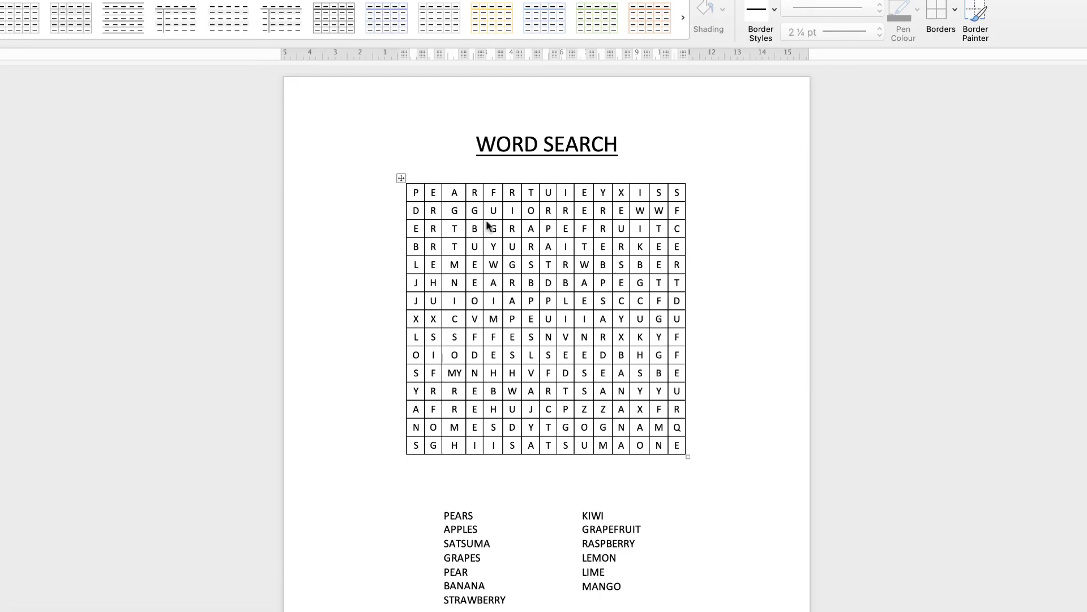
# Set the row height and column width of the whole letter grid to 1 cm each.
pyautogui.click(401, 177)
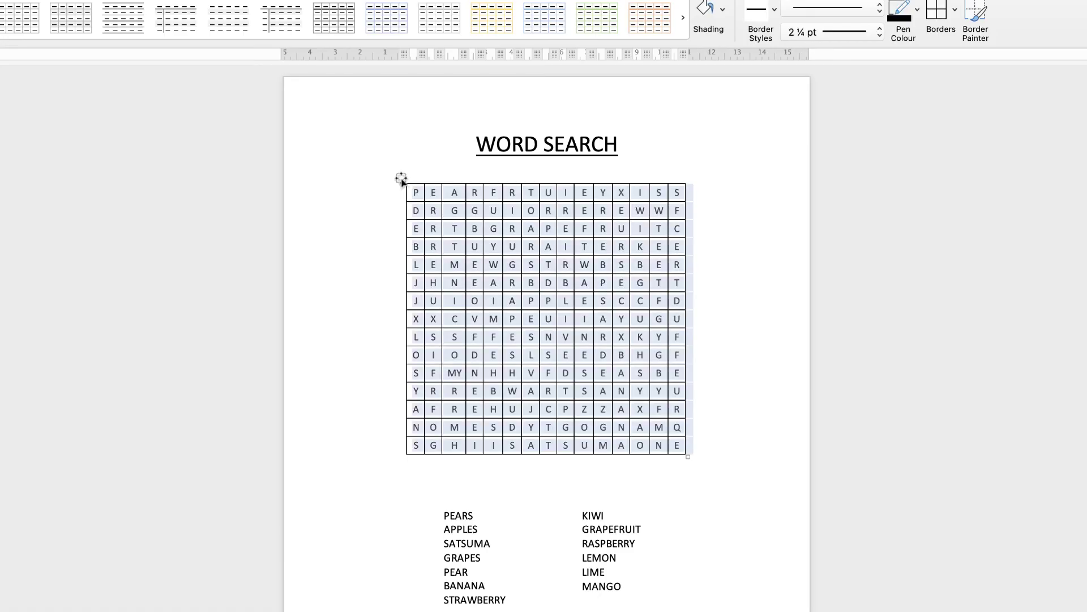
pyautogui.click(365, 14)
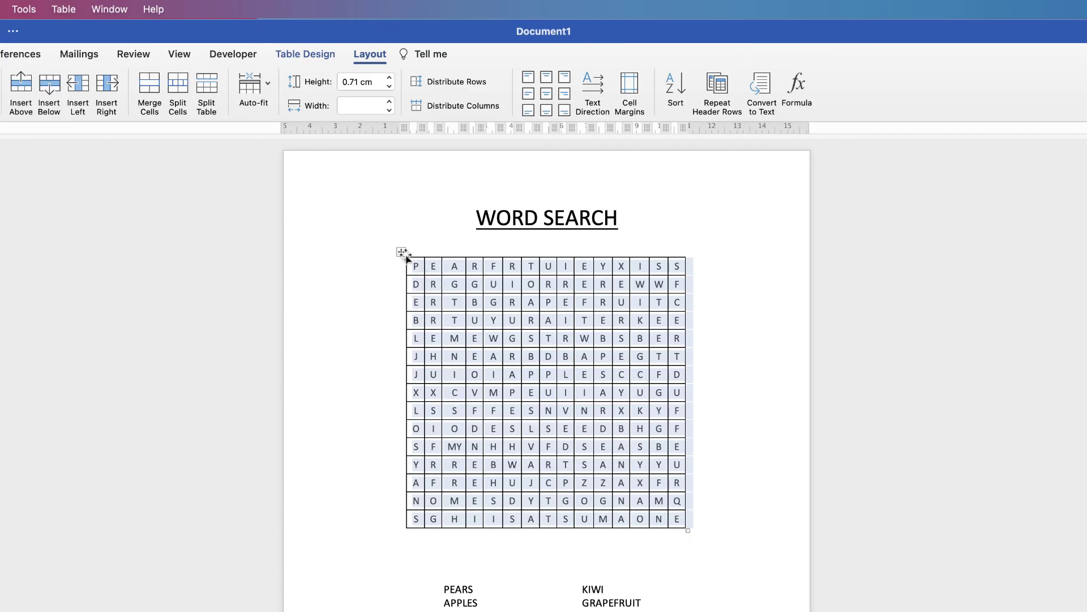
pyautogui.moveTo(374, 83); pyautogui.dragTo(349, 82)
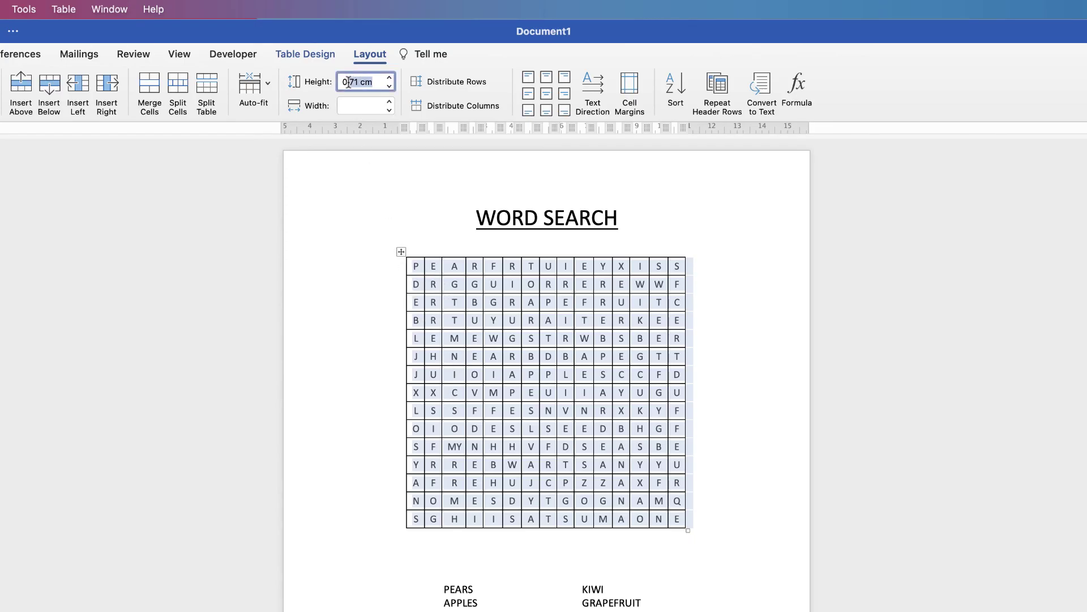
pyautogui.write('1')
pyautogui.click(361, 107)
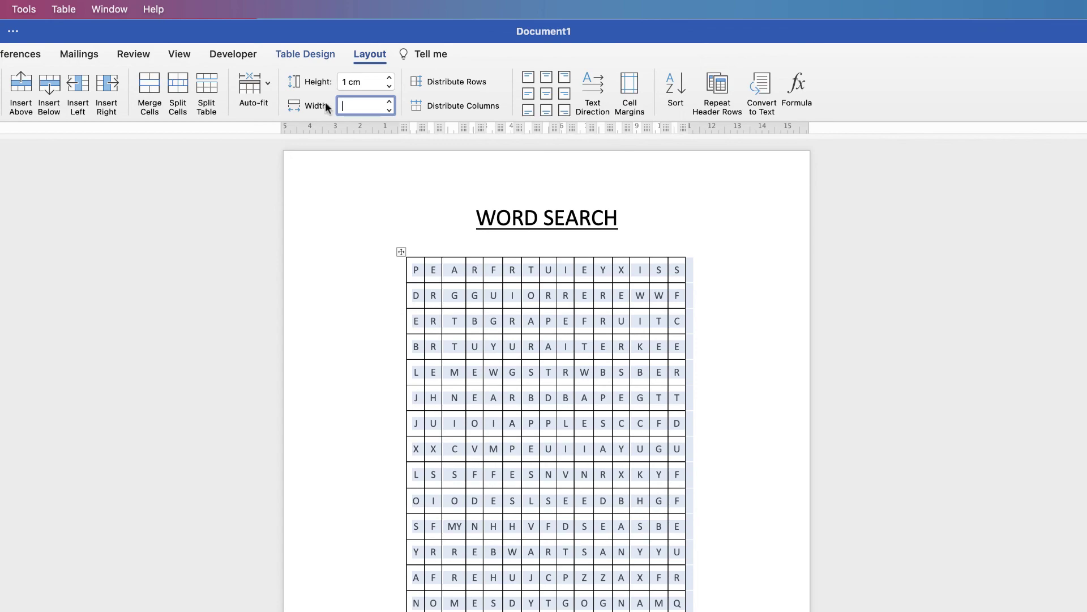
pyautogui.press('Return')
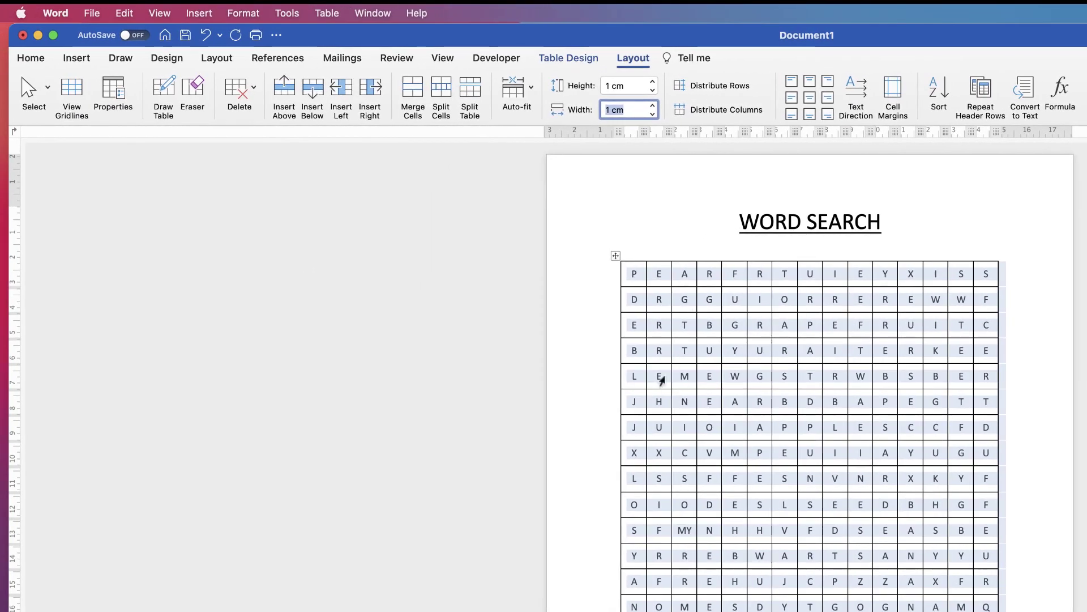
# Try font sizes 11, 12 and 14 on all letters of the grid.
pyautogui.click(31, 58)
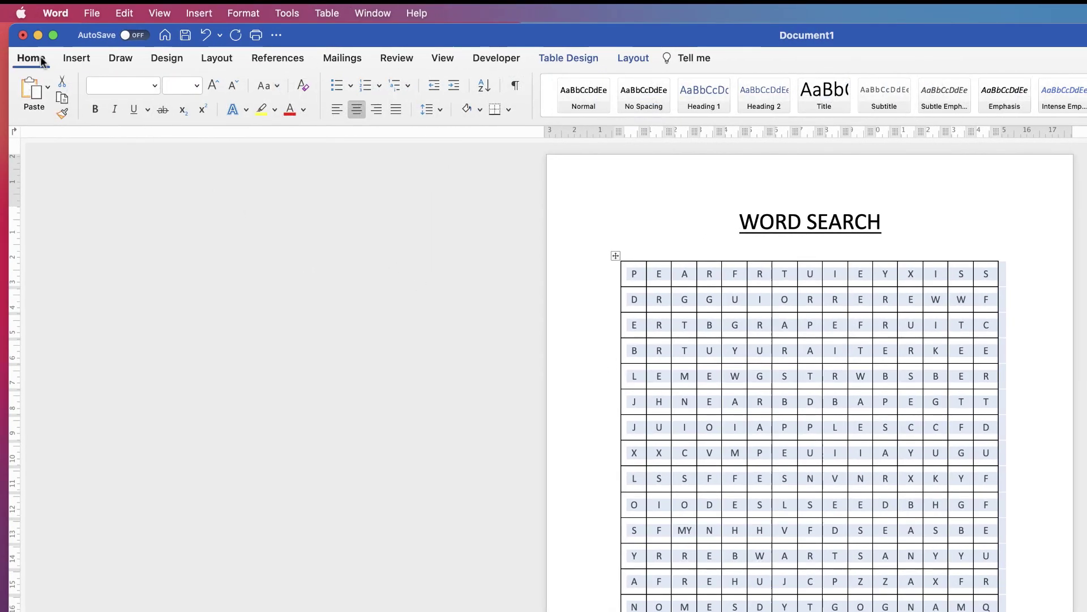
pyautogui.click(197, 86)
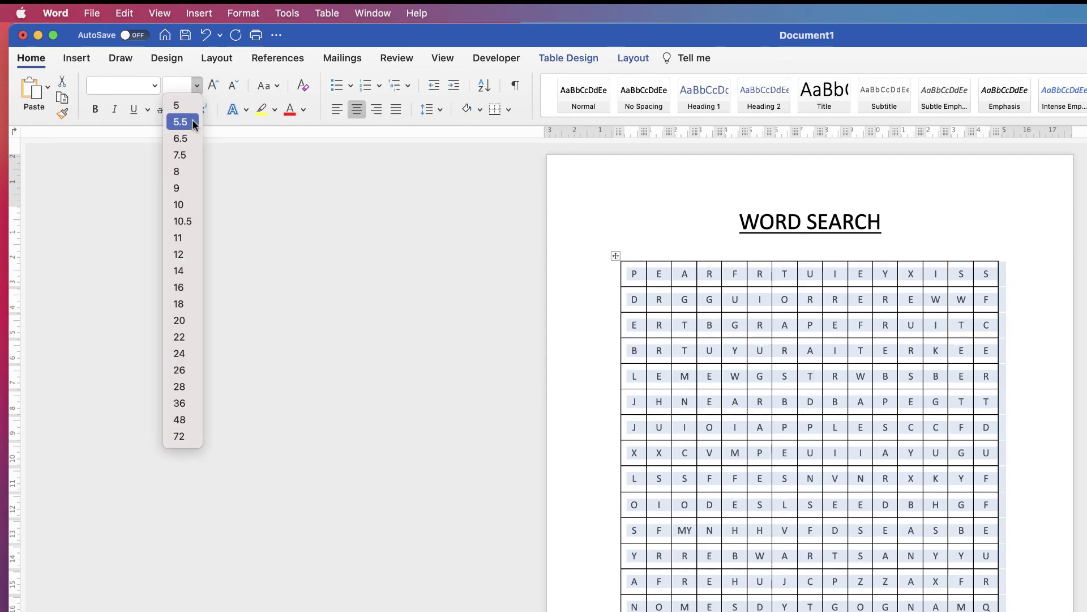
pyautogui.click(177, 237)
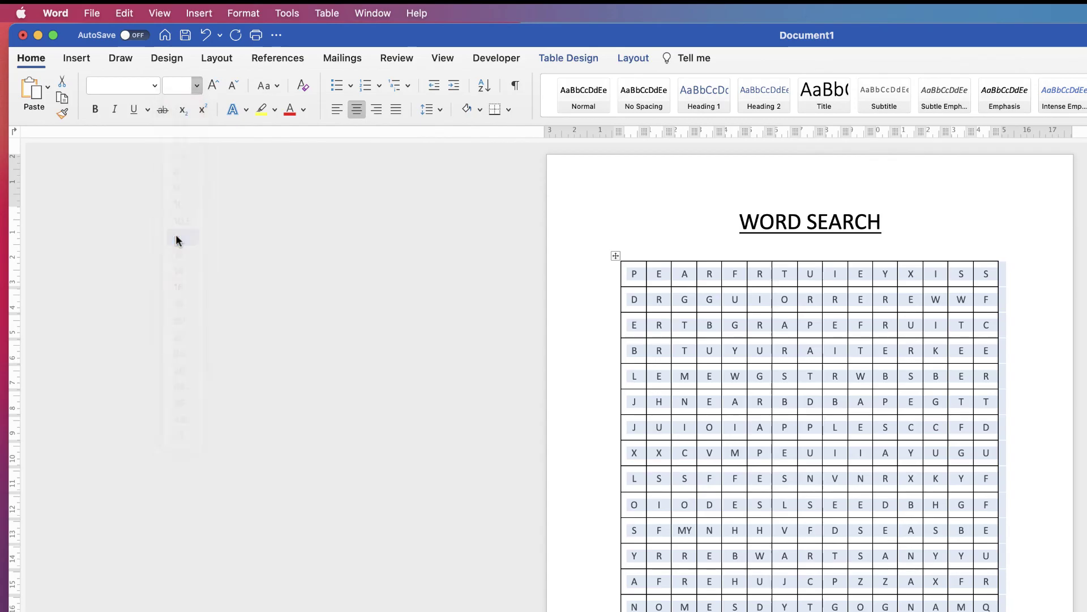
pyautogui.click(197, 86)
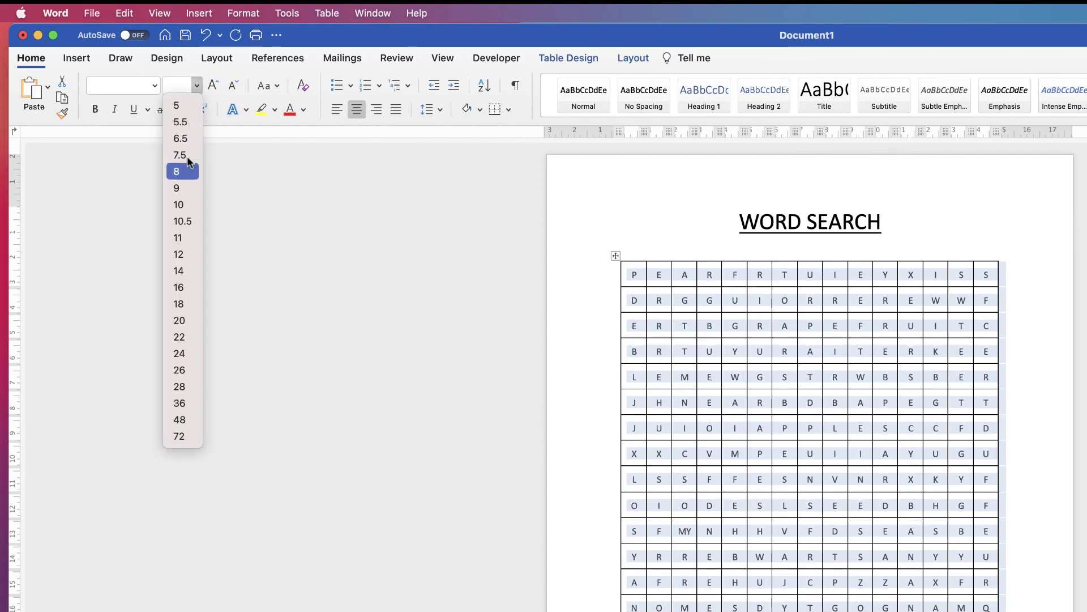
pyautogui.click(182, 256)
pyautogui.click(197, 86)
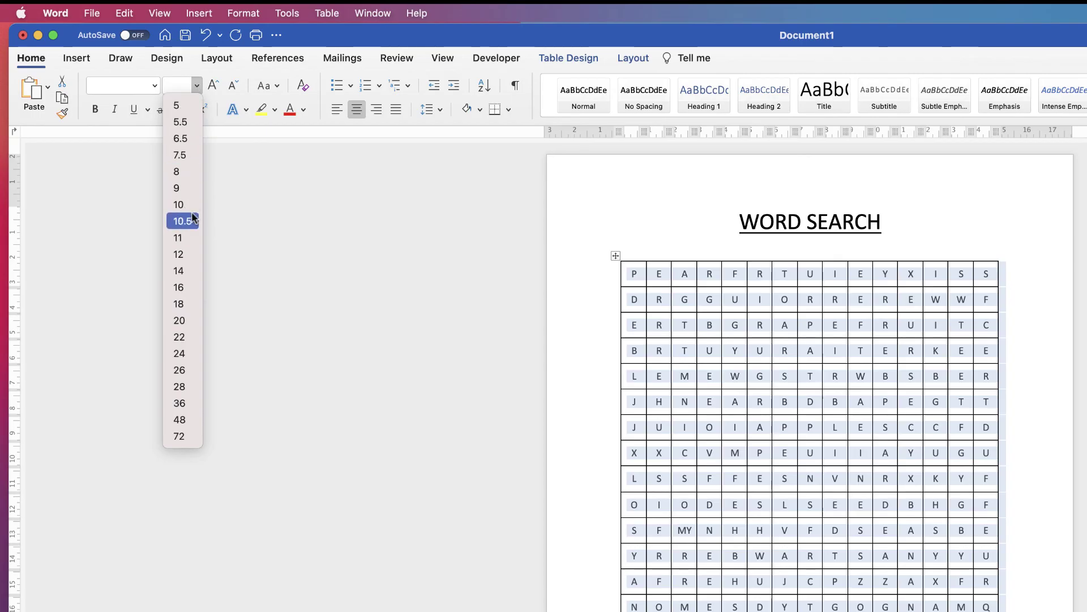
pyautogui.click(182, 270)
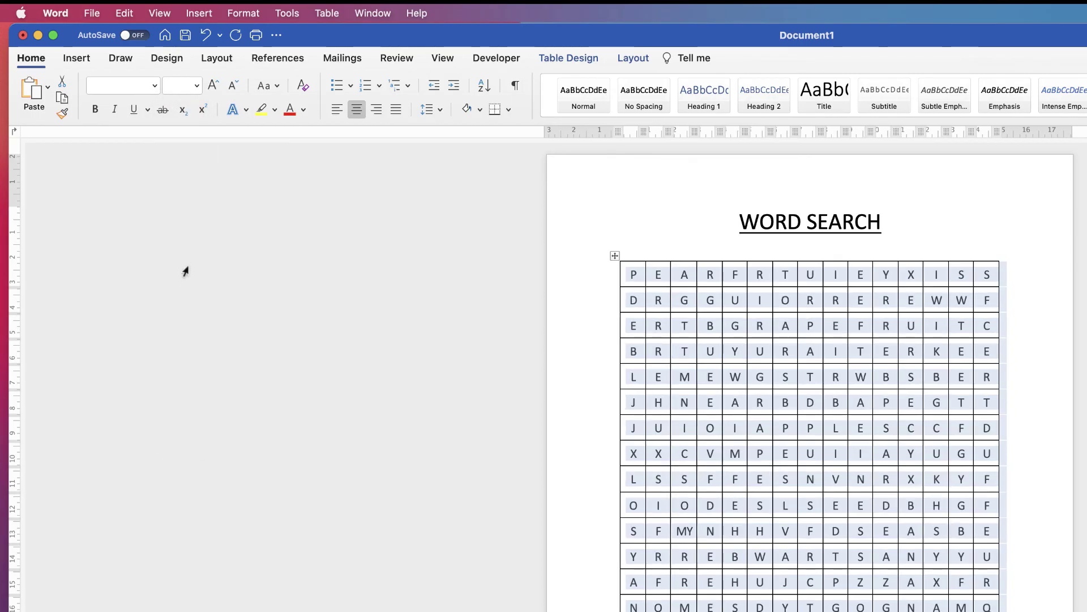
# Set the font size of all letters in the grid to 16 and deselect the grid.
pyautogui.click(198, 86)
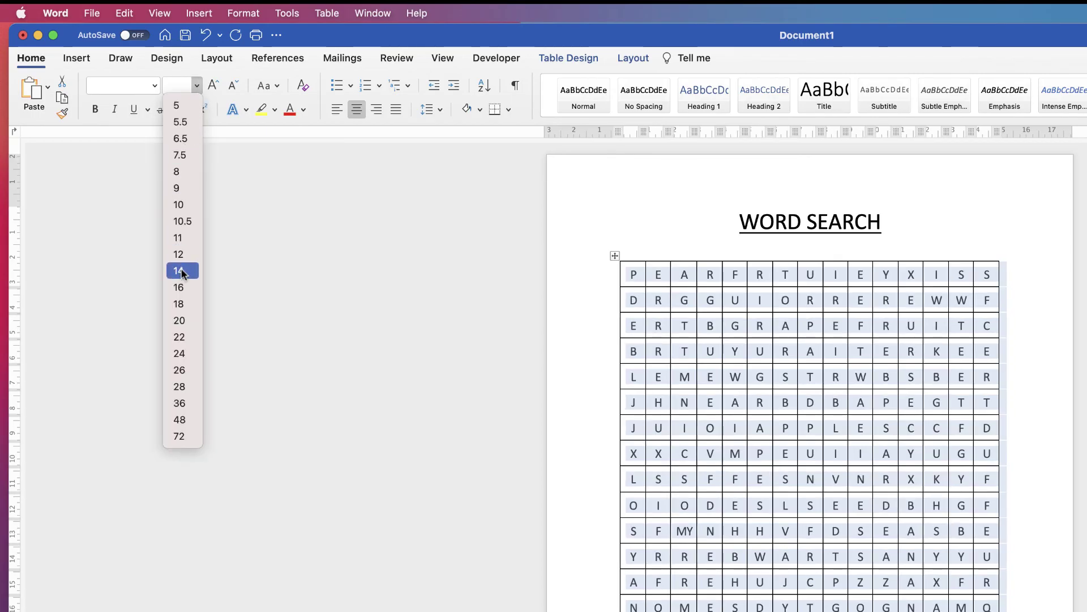
pyautogui.click(180, 287)
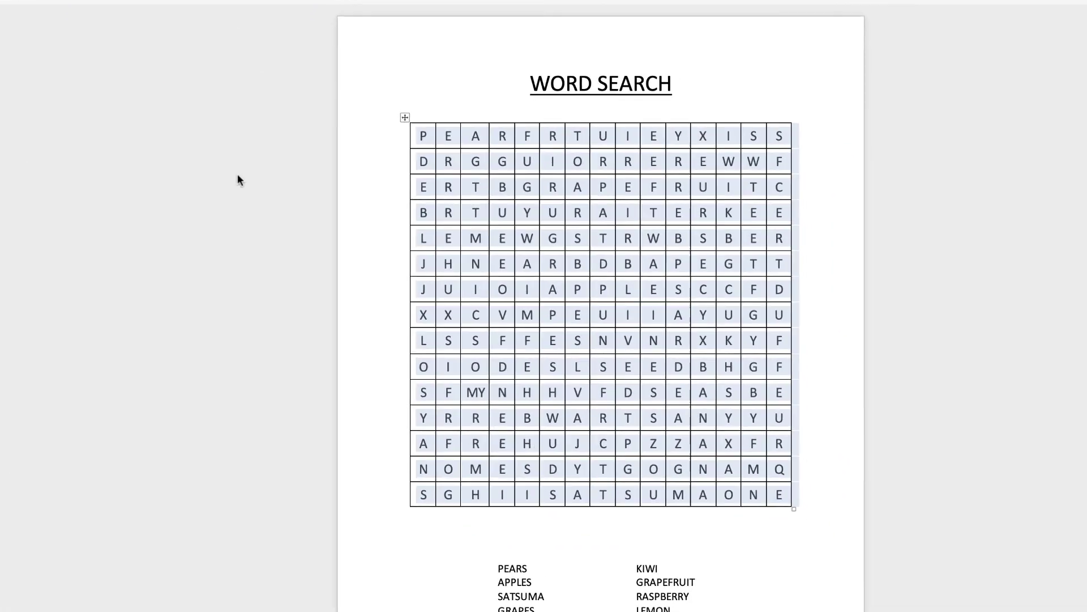
pyautogui.click(720, 540)
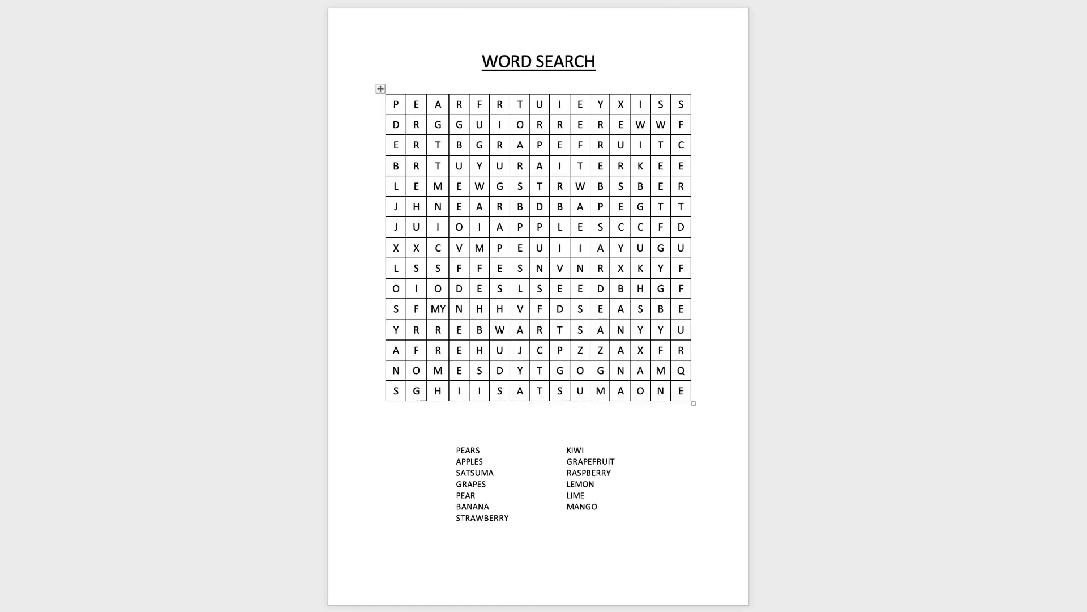
# Delete the extra Y from the cell in row 11, column 3, leaving only the M.
pyautogui.click(444, 308)
pyautogui.press('BackSpace')
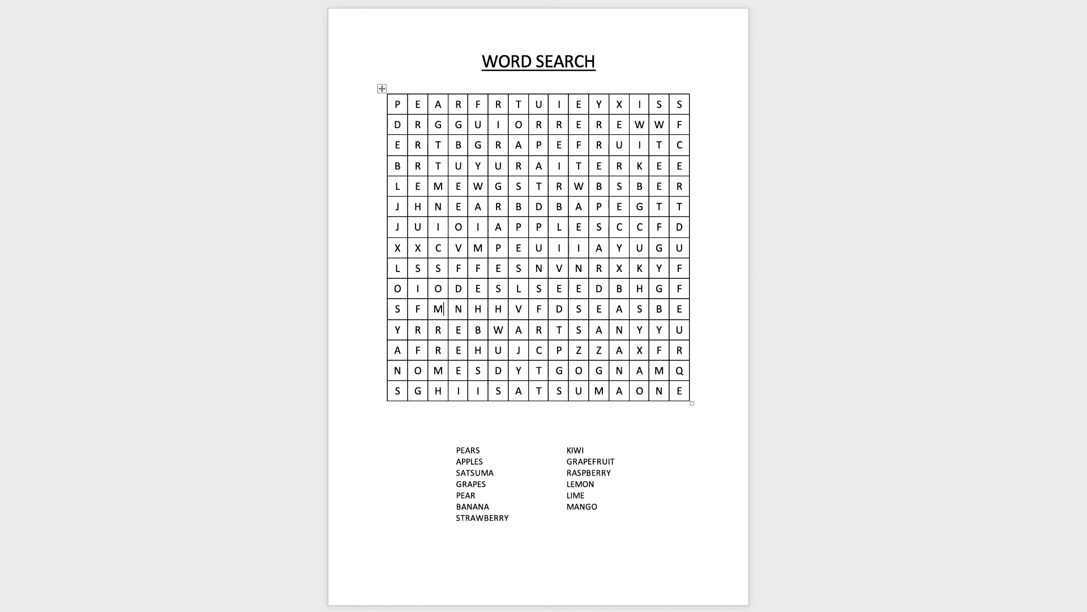